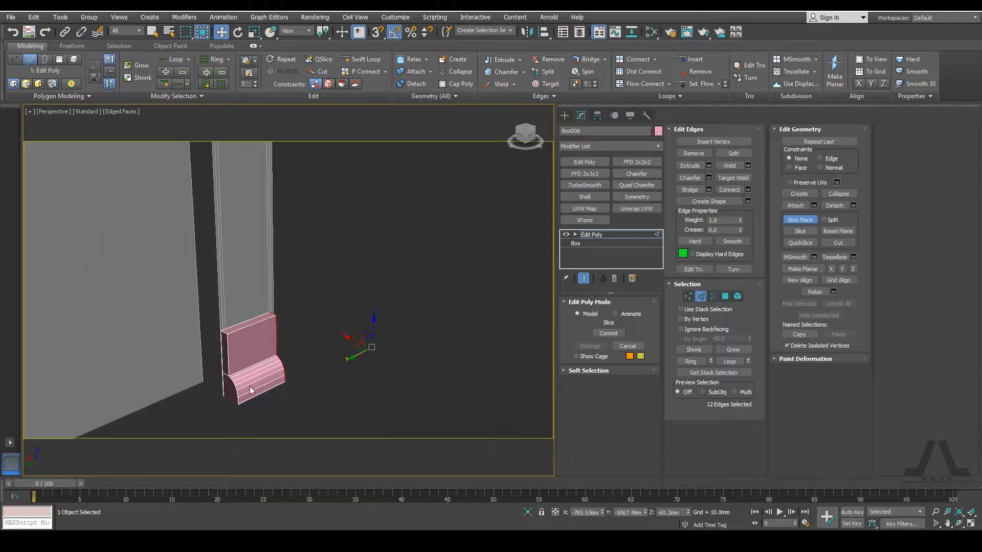
# Examine the baseboard run along the window wall and the short baseboard piece beside the door opening
pyautogui.scroll(-3, 264, 367)
pyautogui.scroll(2, 263, 361)
pyautogui.scroll(-1, 262, 355)
pyautogui.moveTo(262, 355); pyautogui.dragTo(343, 284, button='middle')
pyautogui.scroll(-3, 343, 283)
pyautogui.moveTo(300, 308); pyautogui.dragTo(398, 311, button='middle')
pyautogui.scroll(-3, 401, 305)
pyautogui.scroll(-1, 383, 311)
pyautogui.moveTo(349, 338); pyautogui.dragTo(373, 319, button='middle')
pyautogui.scroll(-2, 373, 319)
pyautogui.moveTo(265, 358); pyautogui.dragTo(346, 308, button='middle')
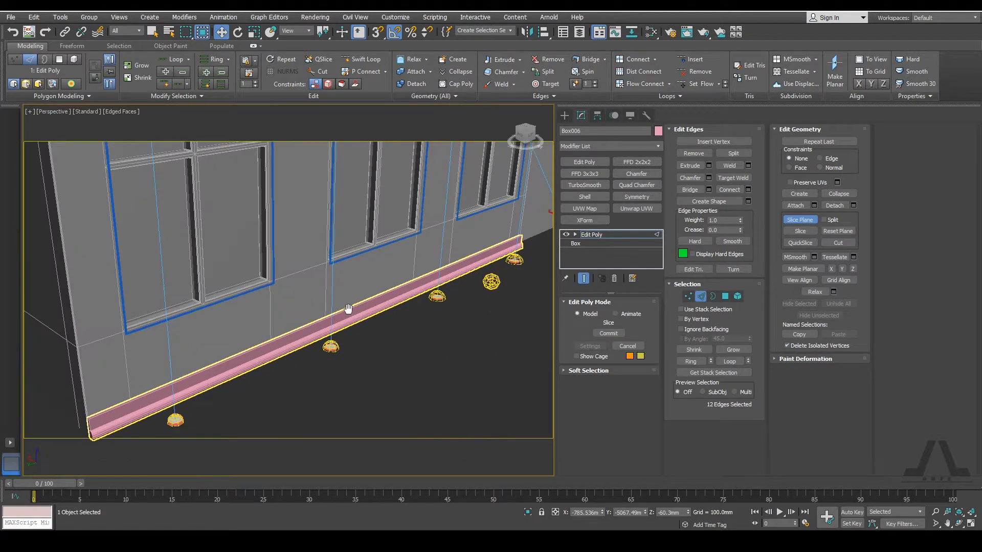
pyautogui.moveTo(174, 387); pyautogui.dragTo(144, 367, button='middle')
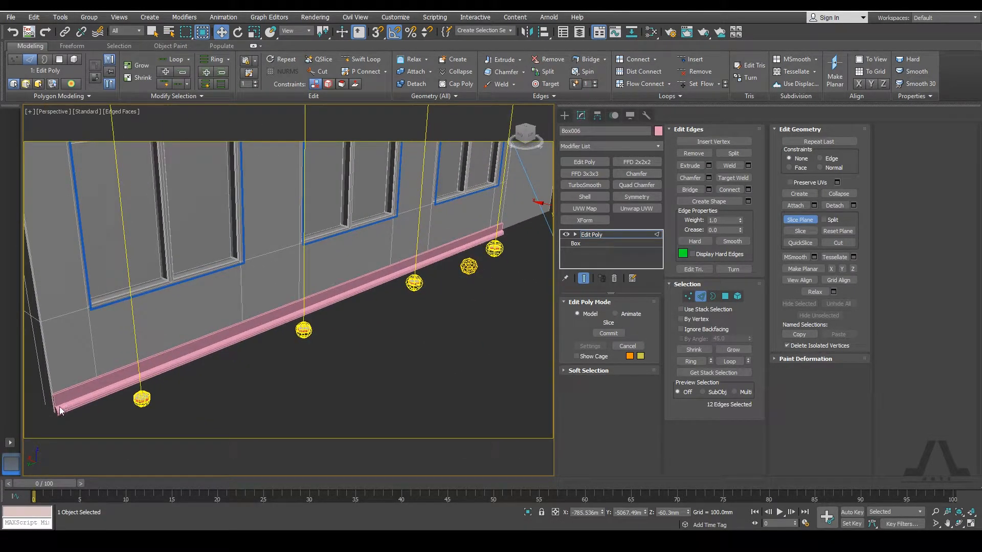
pyautogui.moveTo(491, 228); pyautogui.dragTo(200, 345, button='middle')
pyautogui.scroll(2, 282, 320)
pyautogui.moveTo(350, 302); pyautogui.dragTo(296, 317, button='middle')
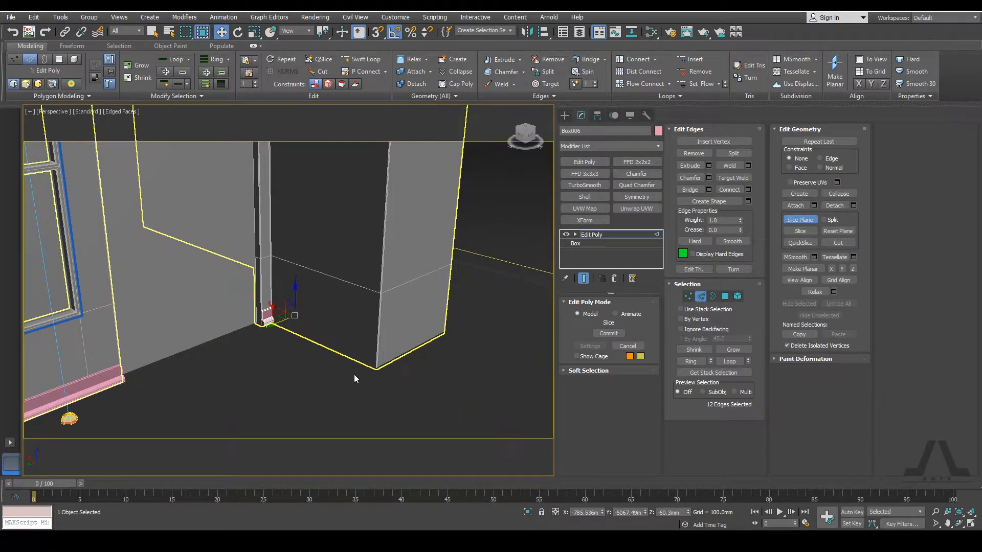
pyautogui.scroll(5, 254, 327)
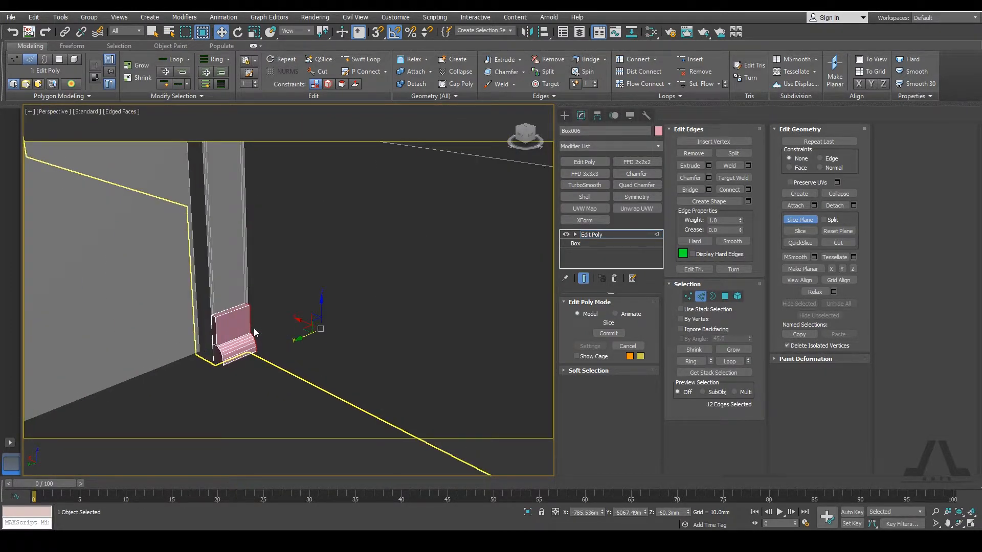
pyautogui.keyDown('alt'); pyautogui.moveTo(242, 339); pyautogui.dragTo(255, 354, button='middle'); pyautogui.keyUp('alt')
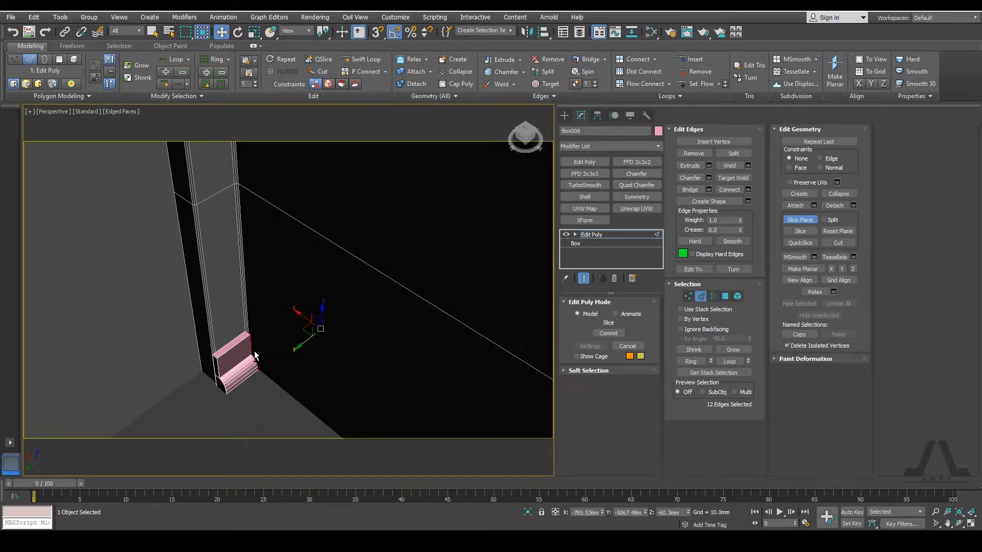
pyautogui.moveTo(254, 351)
pyautogui.mouseDown(button='middle')
pyautogui.moveTo(274, 340)
pyautogui.moveTo(236, 339)
pyautogui.moveTo(260, 360)
pyautogui.mouseUp(button='middle')
# Exit the slice plane and isolate the short baseboard piece to examine its profile and selected end edges, ending isolation when done
pyautogui.click(808, 221)
pyautogui.scroll(3, 272, 329)
pyautogui.moveTo(255, 365); pyautogui.dragTo(254, 364)
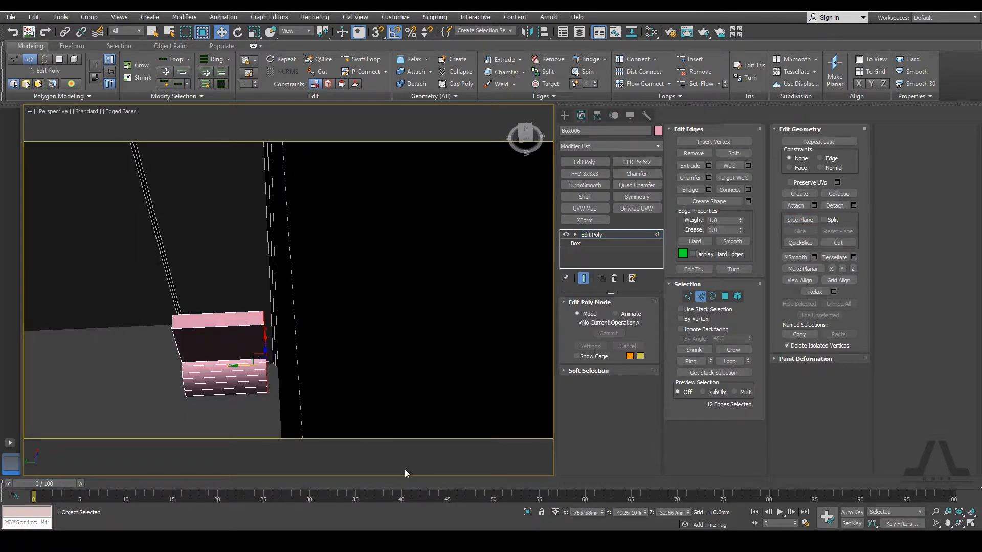
pyautogui.click(528, 512)
pyautogui.keyDown('alt'); pyautogui.moveTo(378, 357); pyautogui.dragTo(423, 241, button='middle'); pyautogui.keyUp('alt')
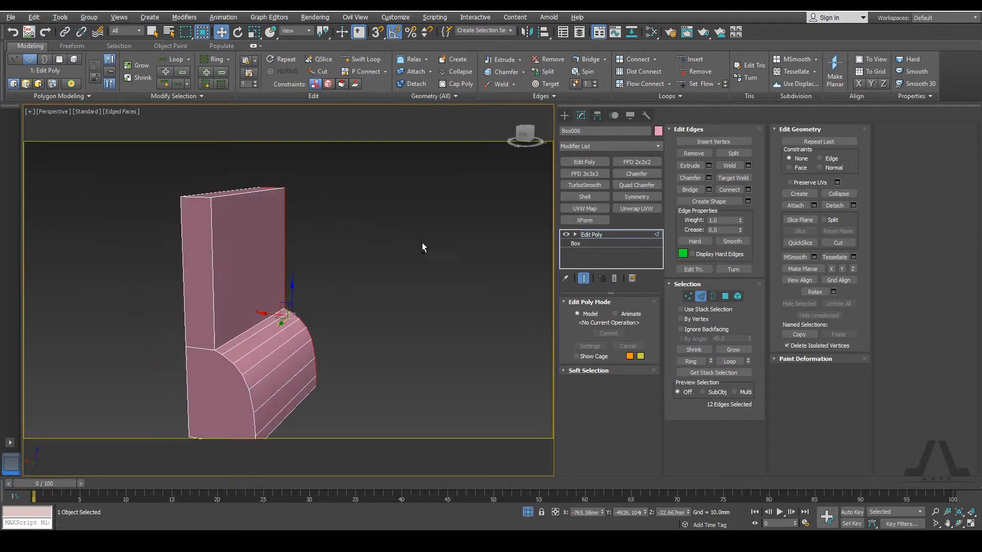
pyautogui.keyDown('alt'); pyautogui.moveTo(200, 333); pyautogui.dragTo(300, 334, button='middle'); pyautogui.keyUp('alt')
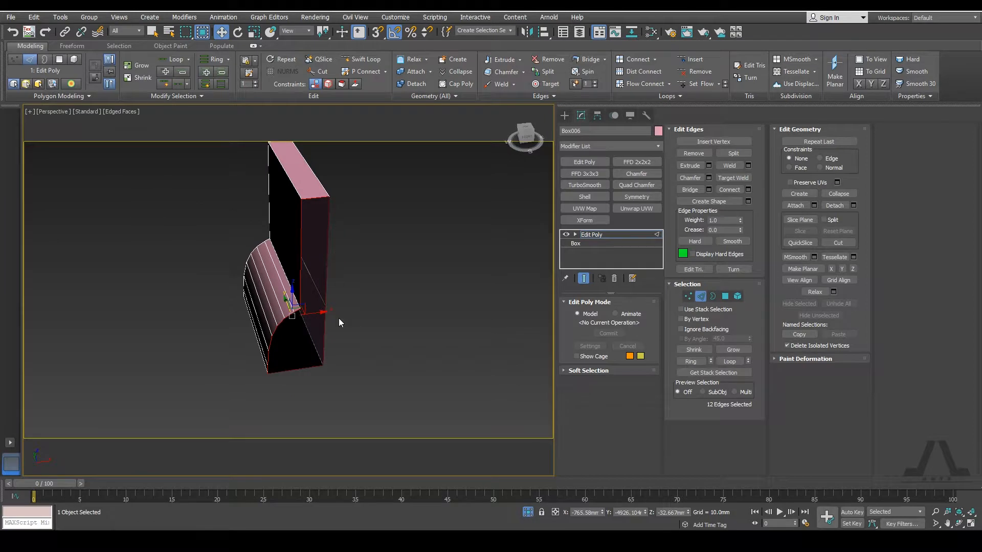
pyautogui.keyDown('alt'); pyautogui.moveTo(337, 280); pyautogui.dragTo(467, 337, button='middle'); pyautogui.keyUp('alt')
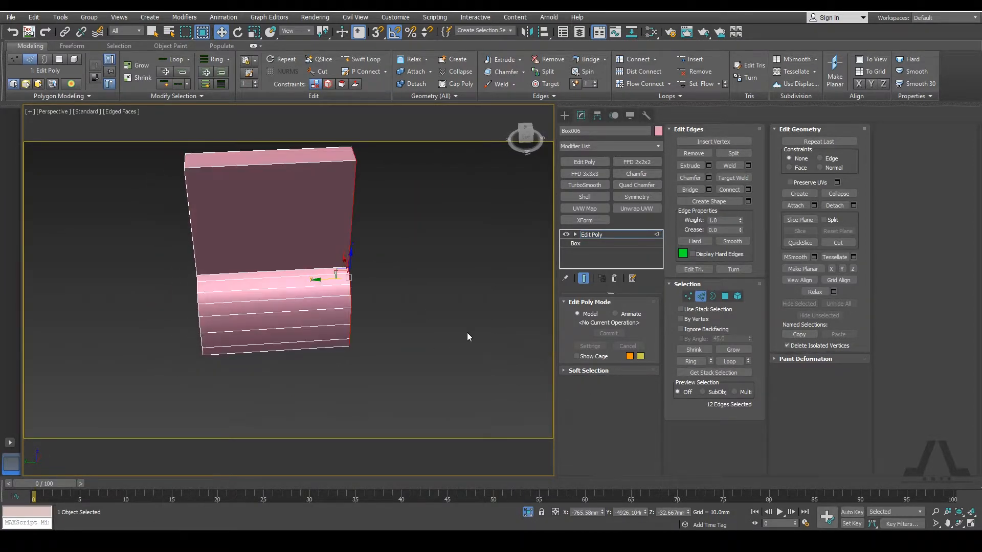
pyautogui.click(528, 512)
# Examine where the short baseboard piece meets the adjoining wall corner
pyautogui.moveTo(335, 299)
pyautogui.keyDown('alt'); pyautogui.mouseDown(button='middle')
pyautogui.moveTo(313, 308)
pyautogui.moveTo(335, 317)
pyautogui.moveTo(325, 292)
pyautogui.mouseUp(button='middle'); pyautogui.keyUp('alt')
pyautogui.keyDown('alt'); pyautogui.moveTo(324, 326); pyautogui.dragTo(347, 324, button='middle'); pyautogui.keyUp('alt')
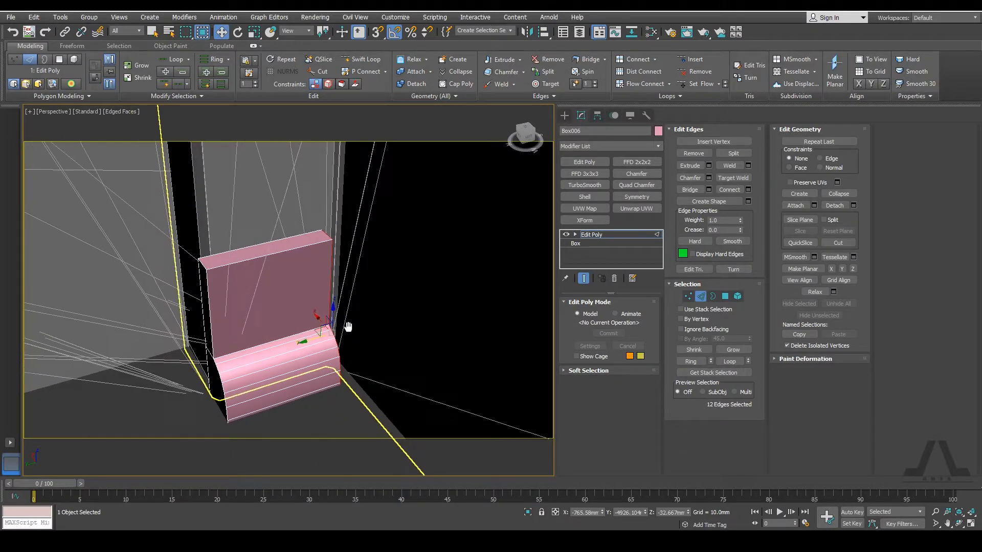
pyautogui.scroll(-2, 313, 327)
pyautogui.scroll(2, 313, 327)
pyautogui.keyDown('alt'); pyautogui.moveTo(316, 318); pyautogui.dragTo(318, 317, button='middle'); pyautogui.keyUp('alt')
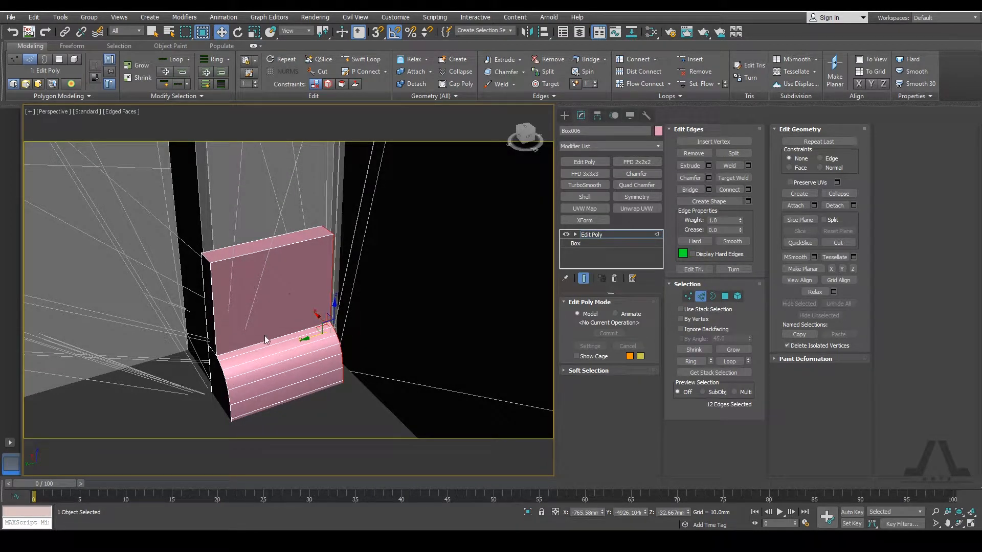
pyautogui.scroll(-6, 416, 255)
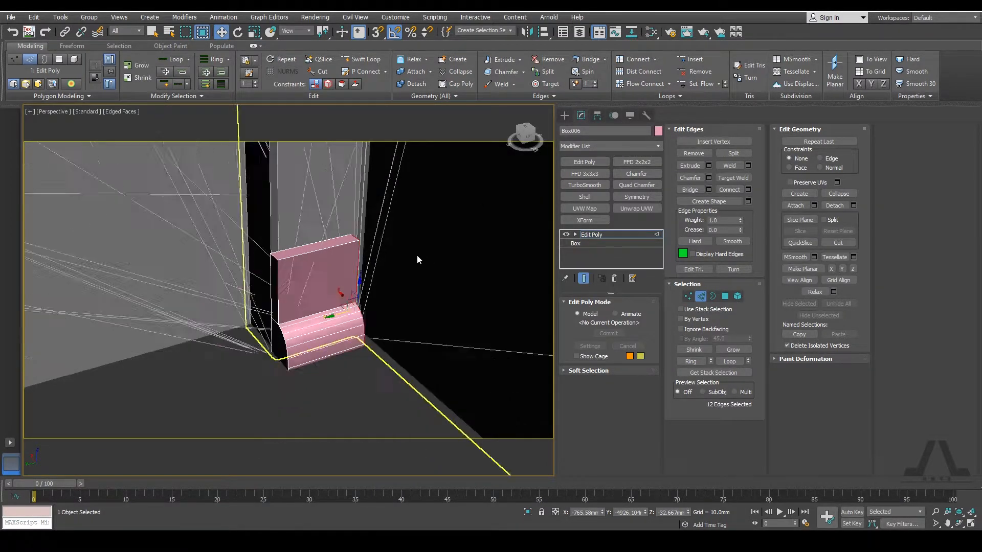
pyautogui.moveTo(383, 248); pyautogui.dragTo(369, 292, button='middle')
pyautogui.scroll(3, 368, 292)
pyautogui.scroll(-2, 368, 292)
pyautogui.scroll(5, 369, 292)
# Leave edge editing and convert the short baseboard piece to an Editable Poly
pyautogui.click(700, 296)
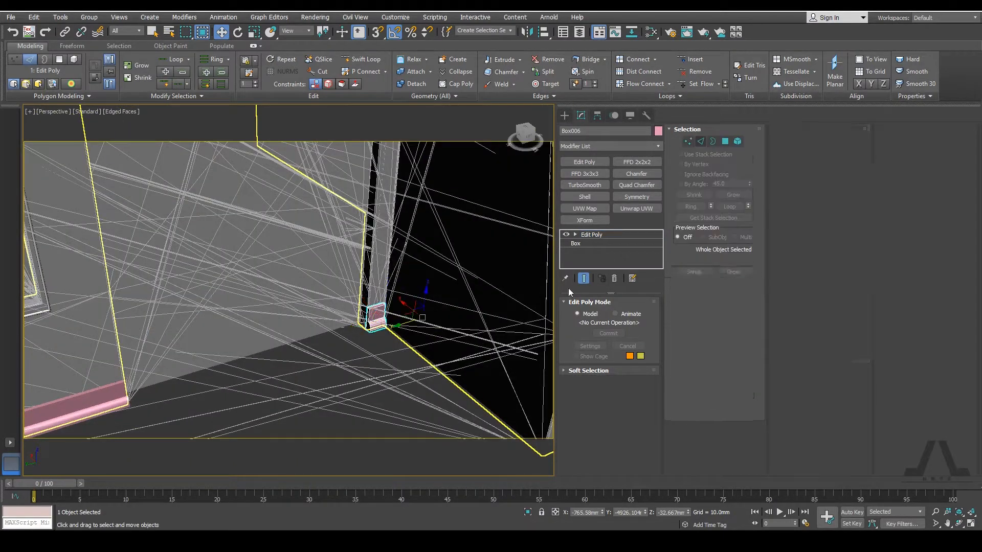
pyautogui.scroll(8, 373, 314)
pyautogui.keyDown('alt'); pyautogui.moveTo(335, 292); pyautogui.dragTo(341, 285, button='middle'); pyautogui.keyUp('alt')
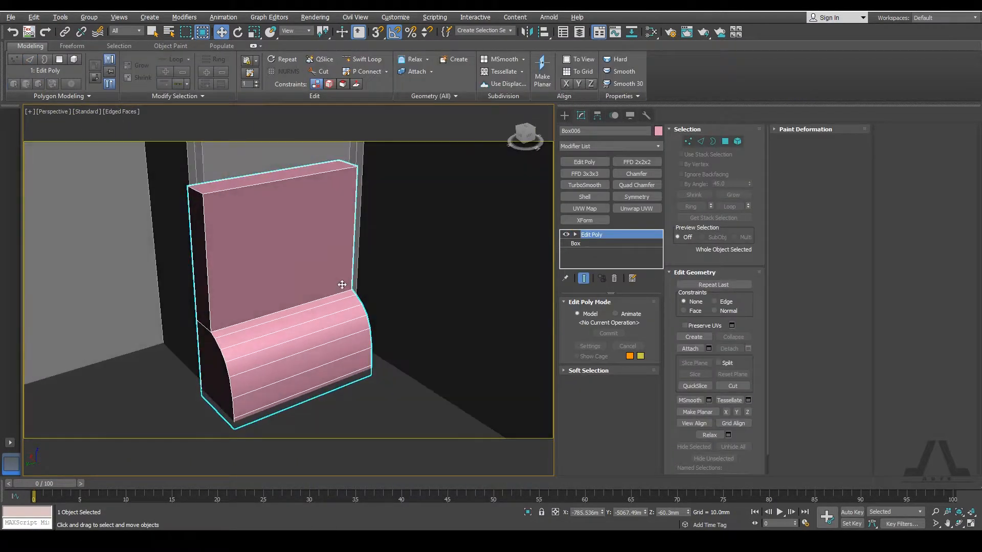
pyautogui.keyDown('alt'); pyautogui.moveTo(336, 286); pyautogui.dragTo(308, 315, button='middle'); pyautogui.keyUp('alt')
pyautogui.scroll(-3, 309, 316)
pyautogui.scroll(3, 308, 315)
pyautogui.rightClick(317, 295)
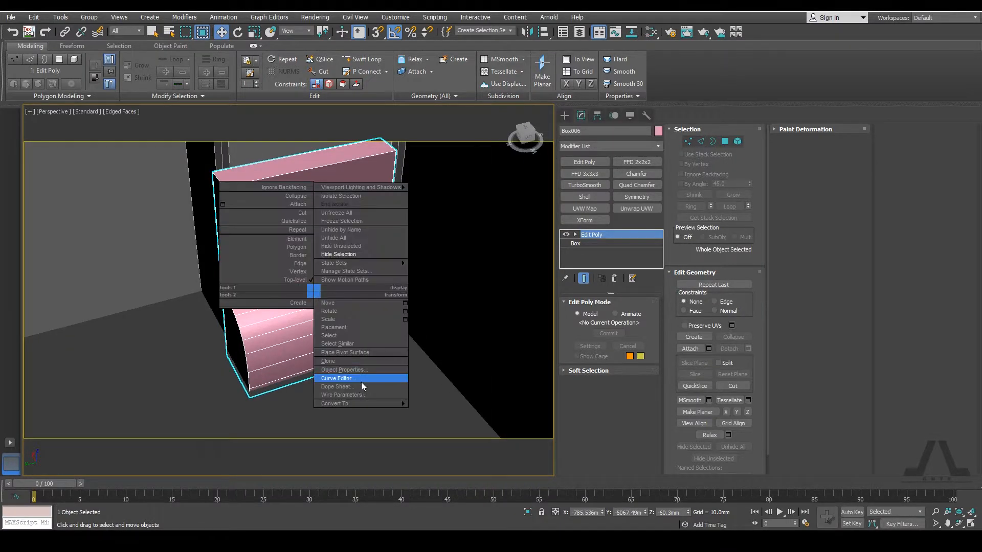
pyautogui.moveTo(348, 405)
pyautogui.click(438, 412)
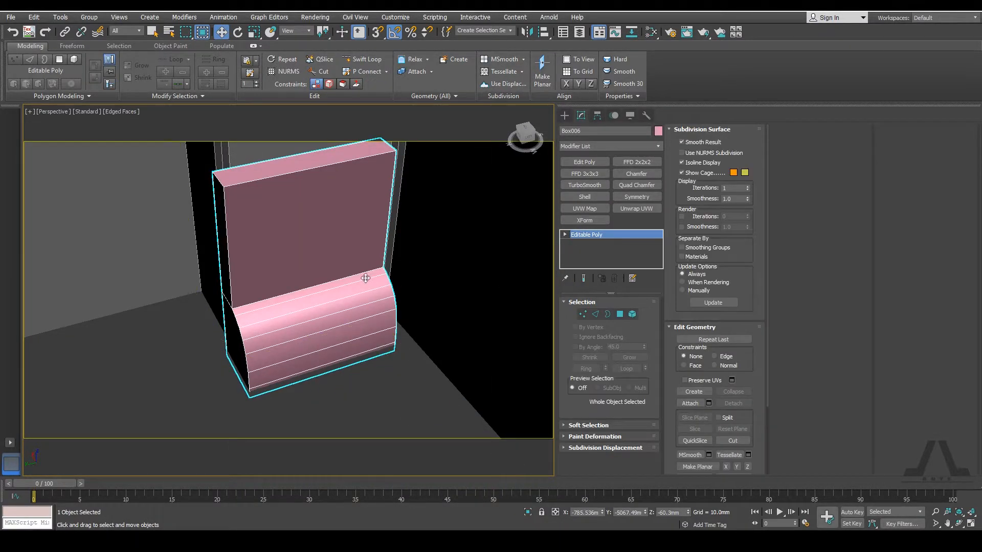
# Start a slice plane on the baseboard piece at edge level and switch to rotating it
pyautogui.keyDown('alt'); pyautogui.moveTo(351, 271); pyautogui.dragTo(369, 299, button='middle'); pyautogui.keyUp('alt')
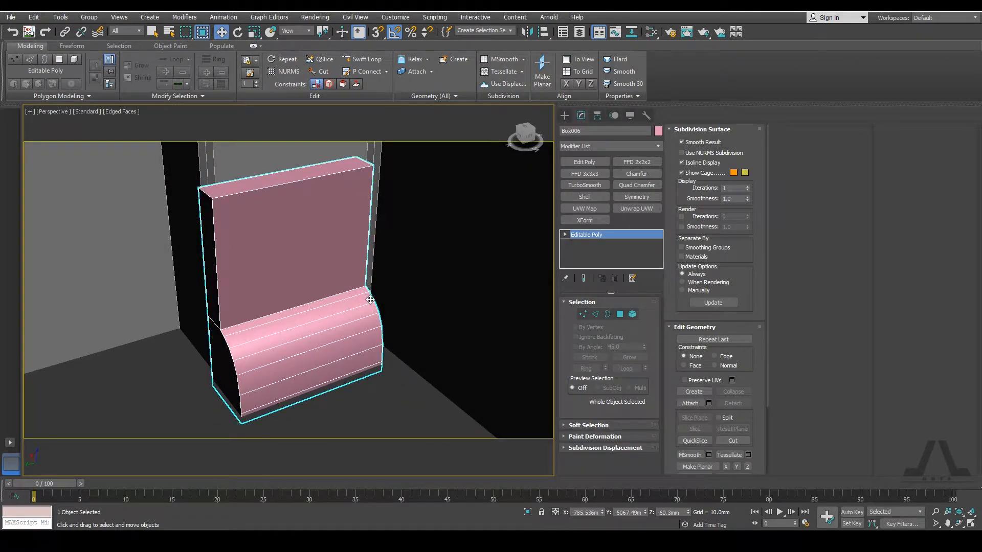
pyautogui.click(595, 315)
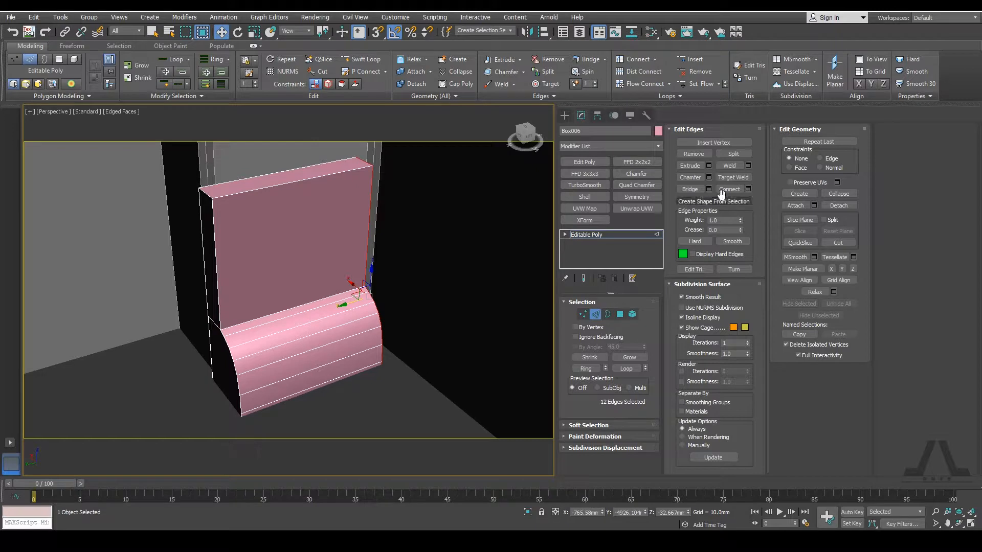
pyautogui.click(800, 219)
pyautogui.keyDown('alt'); pyautogui.moveTo(475, 233); pyautogui.dragTo(460, 248, button='middle'); pyautogui.keyUp('alt')
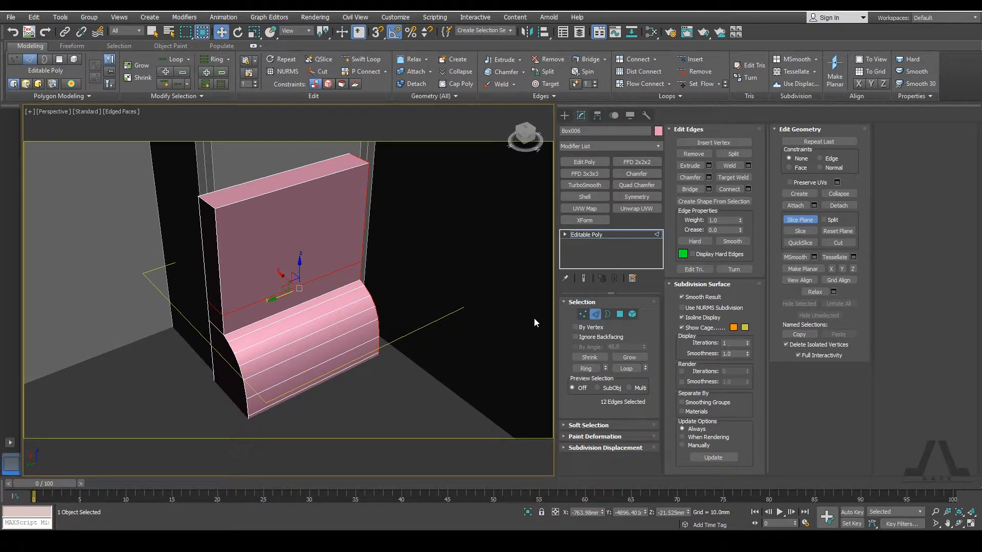
pyautogui.keyDown('alt'); pyautogui.moveTo(217, 302); pyautogui.dragTo(228, 313, button='middle'); pyautogui.keyUp('alt')
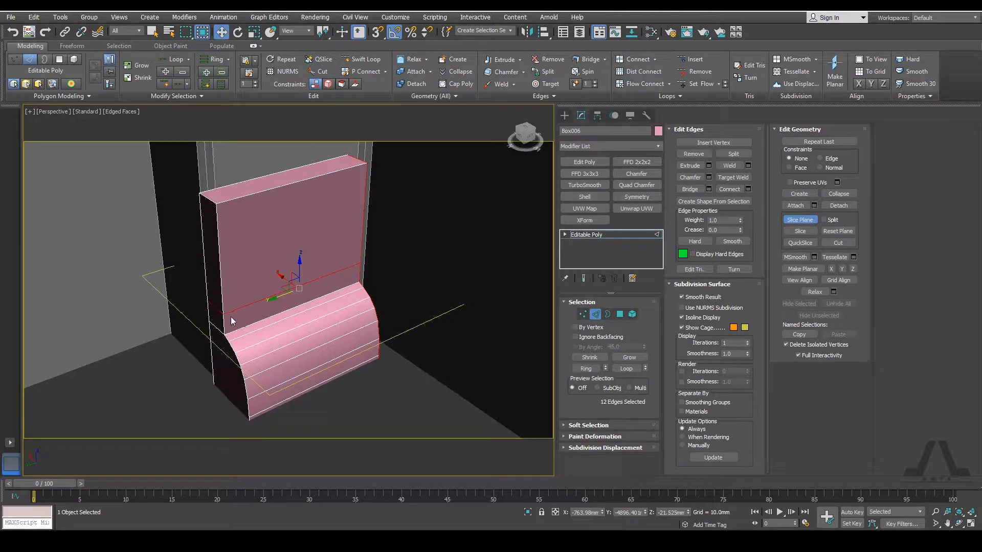
pyautogui.keyDown('alt'); pyautogui.moveTo(337, 268); pyautogui.dragTo(284, 302, button='middle'); pyautogui.keyUp('alt')
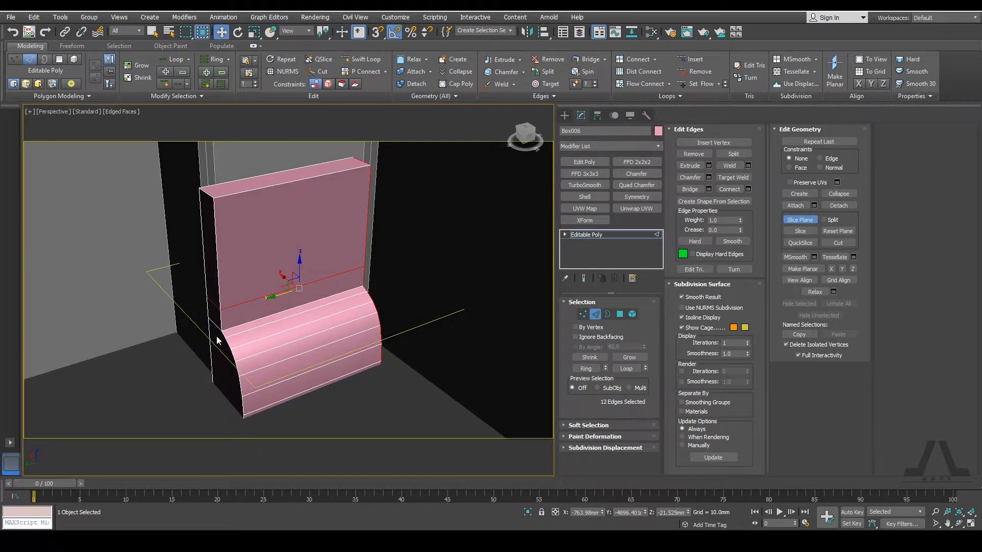
pyautogui.press('e')
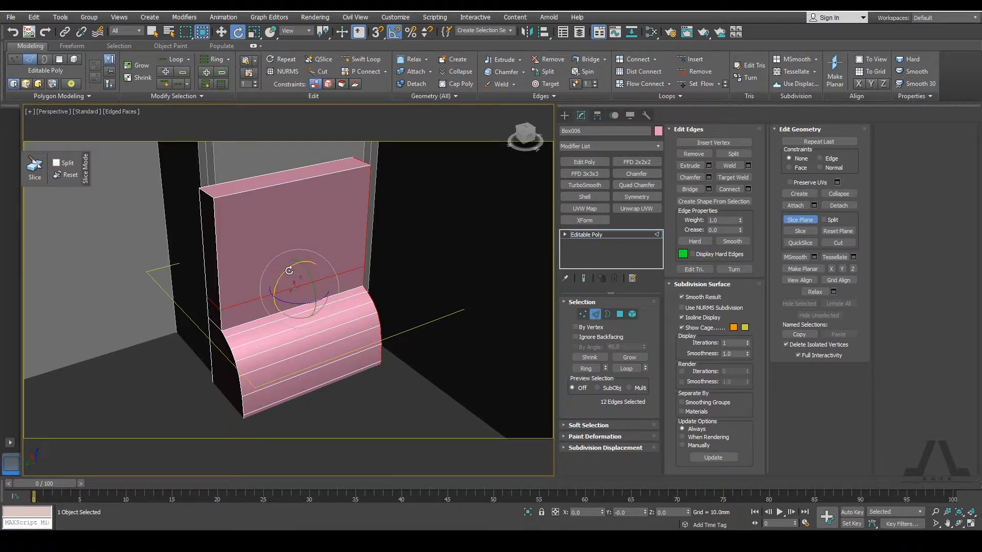
pyautogui.moveTo(288, 270); pyautogui.dragTo(325, 248)
pyautogui.rightClick(326, 248)
pyautogui.moveTo(325, 248)
pyautogui.keyDown('alt'); pyautogui.mouseDown(button='middle')
pyautogui.moveTo(313, 256)
pyautogui.moveTo(323, 251)
pyautogui.mouseUp(button='middle'); pyautogui.keyUp('alt')
pyautogui.moveTo(300, 274); pyautogui.dragTo(306, 298)
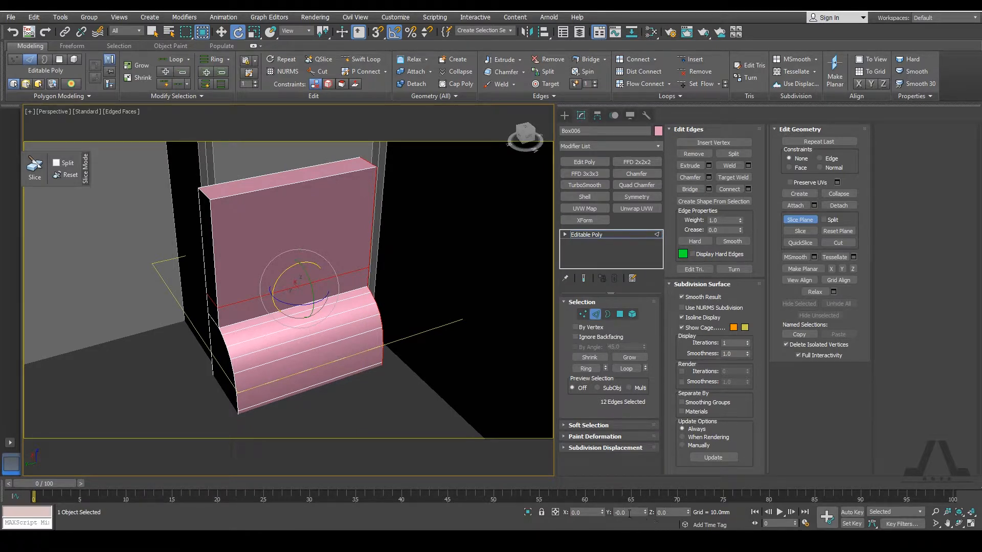
# Stand the slice plane upright, rotate it -45° about Z, and slice the baseboard piece diagonally
pyautogui.click(395, 34)
pyautogui.moveTo(281, 276); pyautogui.dragTo(329, 260)
pyautogui.keyDown('alt'); pyautogui.moveTo(322, 263); pyautogui.dragTo(300, 309, button='middle'); pyautogui.keyUp('alt')
pyautogui.moveTo(300, 308); pyautogui.dragTo(277, 309)
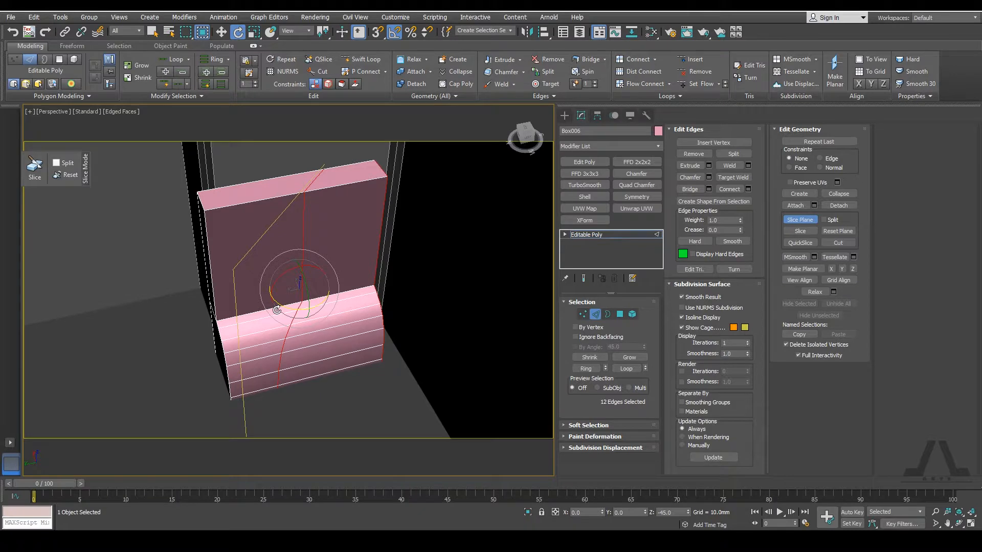
pyautogui.scroll(-3, 310, 271)
pyautogui.moveTo(311, 271)
pyautogui.keyDown('alt'); pyautogui.mouseDown(button='middle')
pyautogui.moveTo(330, 215)
pyautogui.moveTo(354, 219)
pyautogui.moveTo(315, 269)
pyautogui.mouseUp(button='middle'); pyautogui.keyUp('alt')
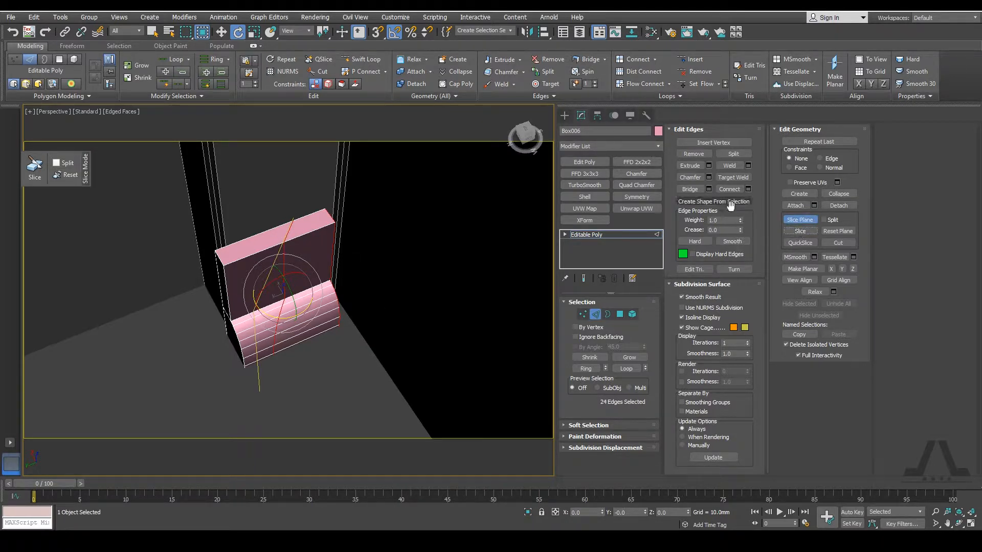
pyautogui.click(790, 220)
# Delete the polygons of the baseboard piece beyond the diagonal cut, on the wall-corner side
pyautogui.scroll(2, 280, 231)
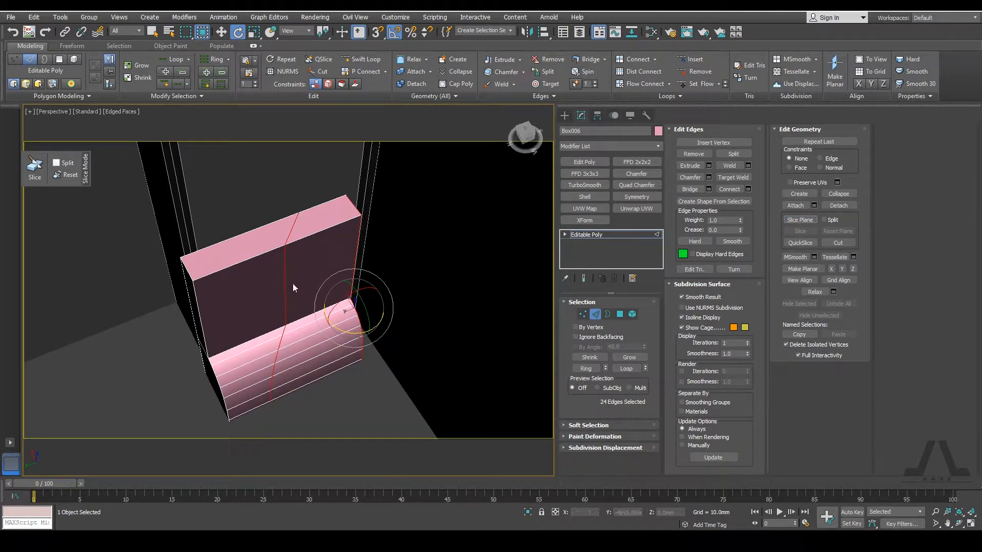
pyautogui.scroll(-4, 320, 251)
pyautogui.moveTo(320, 251)
pyautogui.keyDown('alt'); pyautogui.mouseDown(button='middle')
pyautogui.moveTo(316, 243)
pyautogui.moveTo(336, 259)
pyautogui.mouseUp(button='middle'); pyautogui.keyUp('alt')
pyautogui.scroll(2, 316, 246)
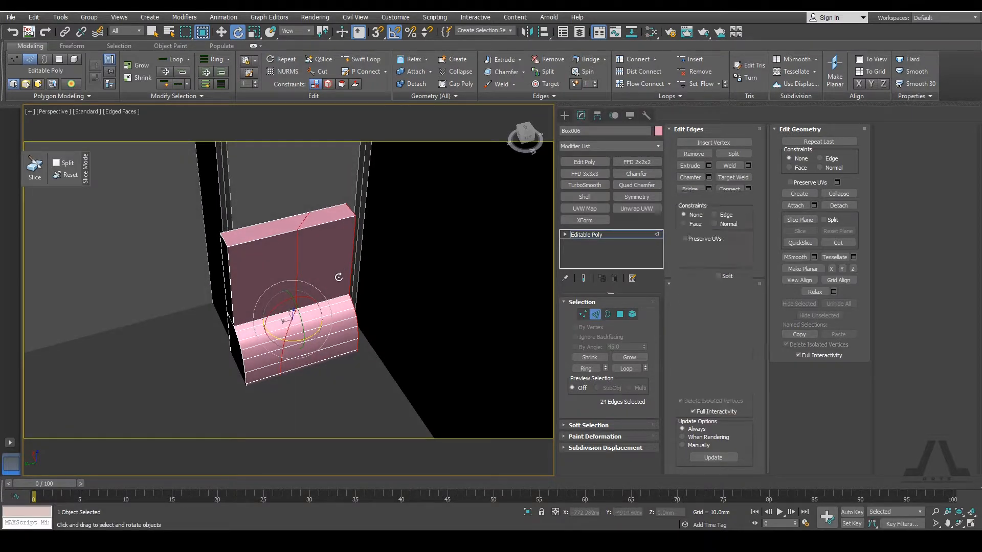
pyautogui.press('2')
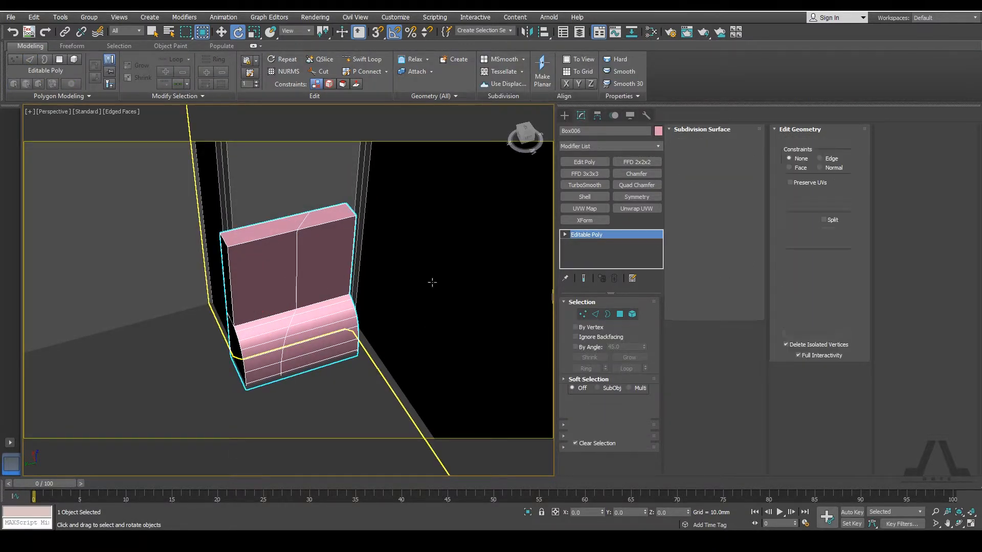
pyautogui.press('4')
pyautogui.moveTo(344, 313); pyautogui.dragTo(354, 303, button='middle')
pyautogui.moveTo(408, 360); pyautogui.dragTo(348, 183)
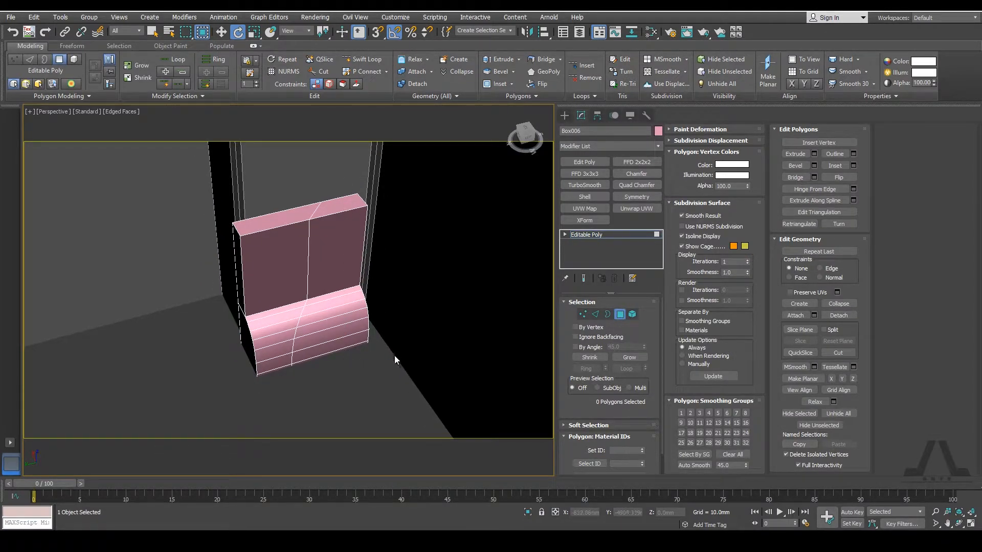
pyautogui.click(203, 32)
pyautogui.moveTo(433, 378); pyautogui.dragTo(350, 180)
pyautogui.keyDown('alt'); pyautogui.moveTo(350, 245); pyautogui.dragTo(369, 238, button='middle'); pyautogui.keyUp('alt')
pyautogui.press('Delete')
# Select the open edge loop at the diagonal cut and extrude it about 36 mm along X to form a perpendicular return
pyautogui.press('2')
pyautogui.doubleClick(352, 243)
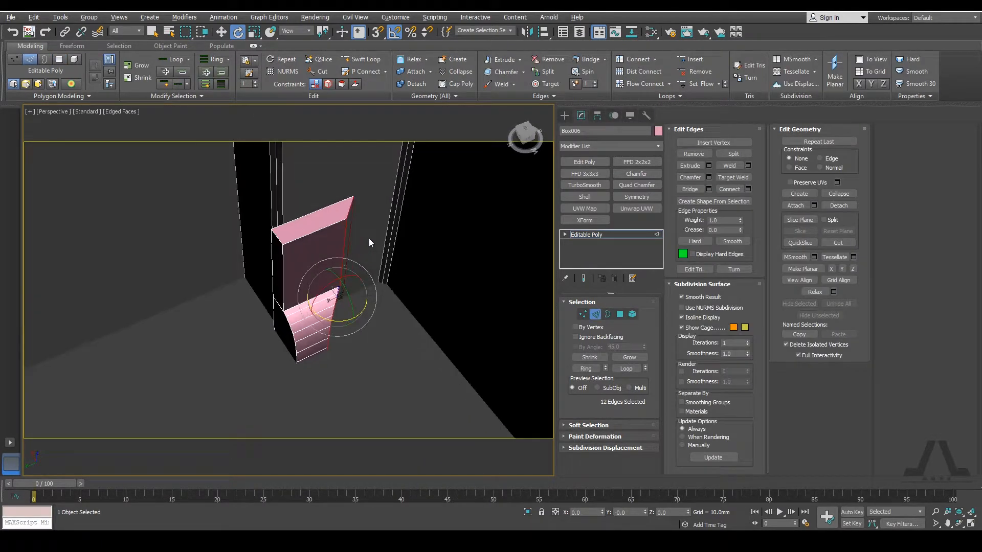
pyautogui.keyDown('alt'); pyautogui.moveTo(359, 315); pyautogui.dragTo(339, 280, button='middle'); pyautogui.keyUp('alt')
pyautogui.press('w')
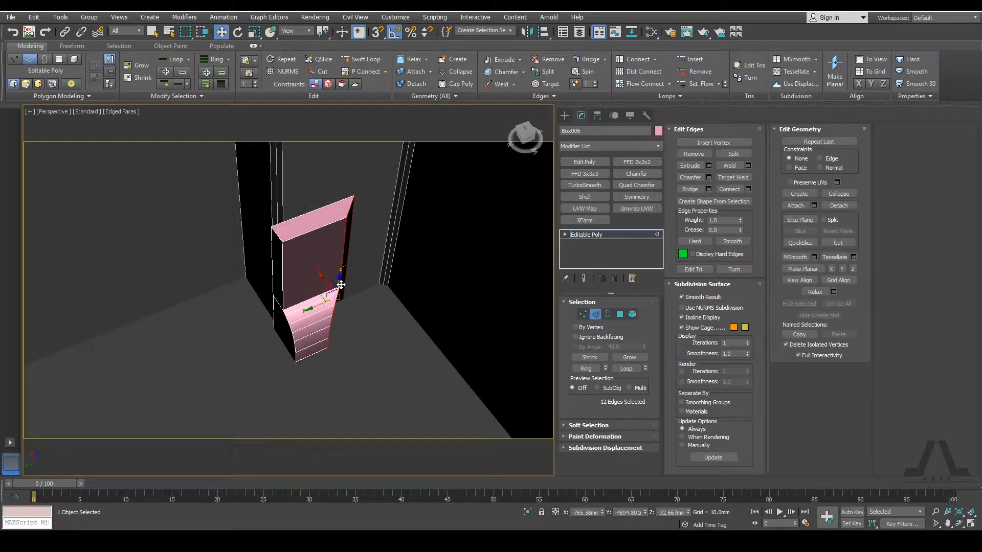
pyautogui.keyDown('shift'); pyautogui.moveTo(340, 285); pyautogui.dragTo(365, 330); pyautogui.keyUp('shift')
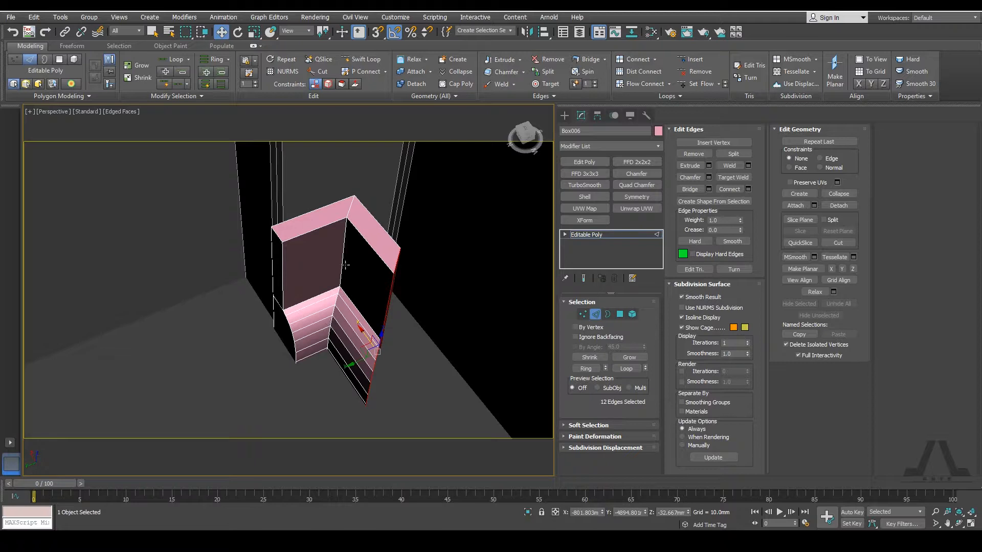
# Flatten the slanted end edges of the new baseboard return by making them planar in X
pyautogui.keyDown('alt'); pyautogui.moveTo(354, 266); pyautogui.dragTo(281, 189, button='middle'); pyautogui.keyUp('alt')
pyautogui.keyDown('alt'); pyautogui.moveTo(247, 293); pyautogui.dragTo(324, 313, button='middle'); pyautogui.keyUp('alt')
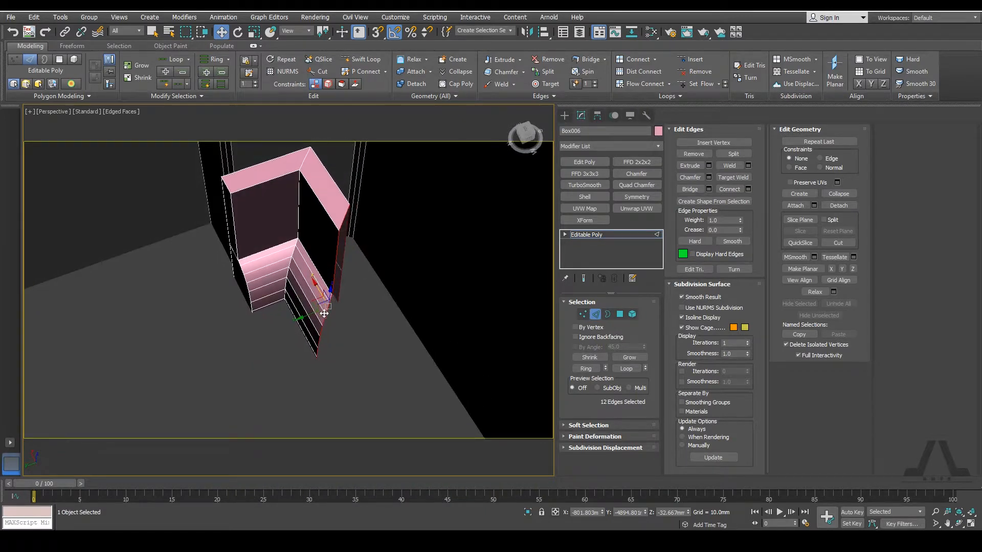
pyautogui.keyDown('alt'); pyautogui.moveTo(356, 276); pyautogui.dragTo(347, 296, button='middle'); pyautogui.keyUp('alt')
pyautogui.keyDown('alt'); pyautogui.moveTo(406, 280); pyautogui.dragTo(412, 277, button='middle'); pyautogui.keyUp('alt')
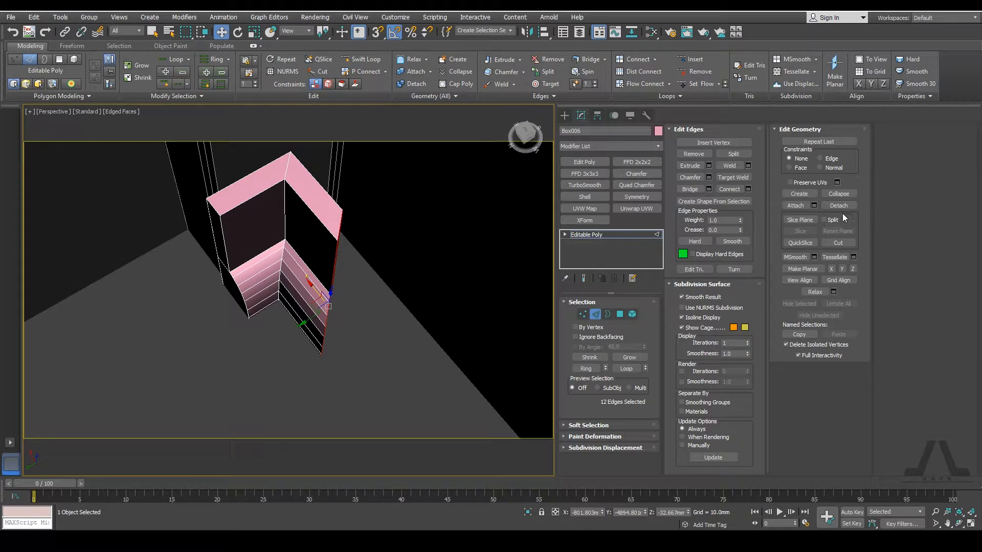
pyautogui.click(830, 269)
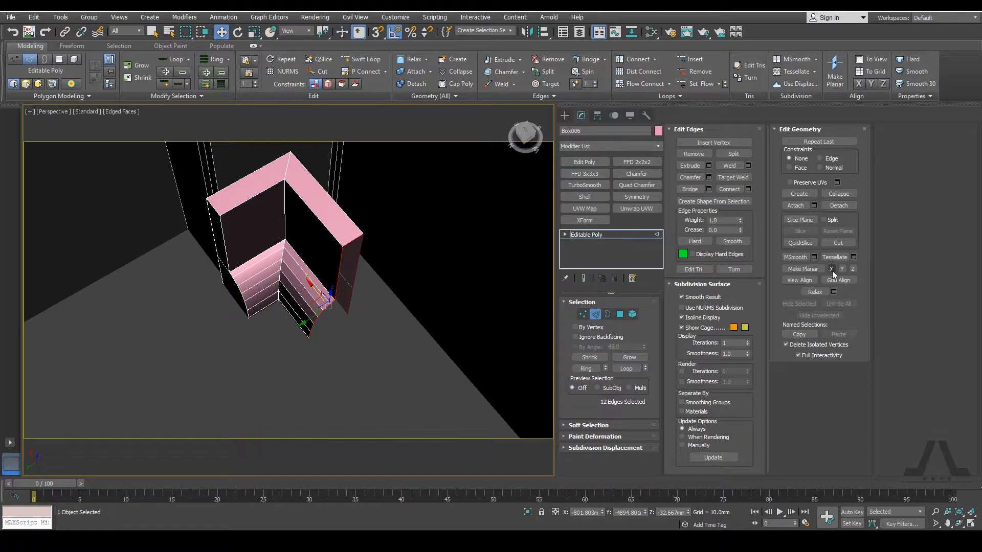
# Leave edge editing on the baseboard piece and center its pivot to the object
pyautogui.keyDown('alt'); pyautogui.moveTo(446, 287); pyautogui.dragTo(370, 259, button='middle'); pyautogui.keyUp('alt')
pyautogui.keyDown('alt'); pyautogui.moveTo(393, 252); pyautogui.dragTo(432, 309, button='middle'); pyautogui.keyUp('alt')
pyautogui.click(595, 315)
pyautogui.scroll(-4, 433, 310)
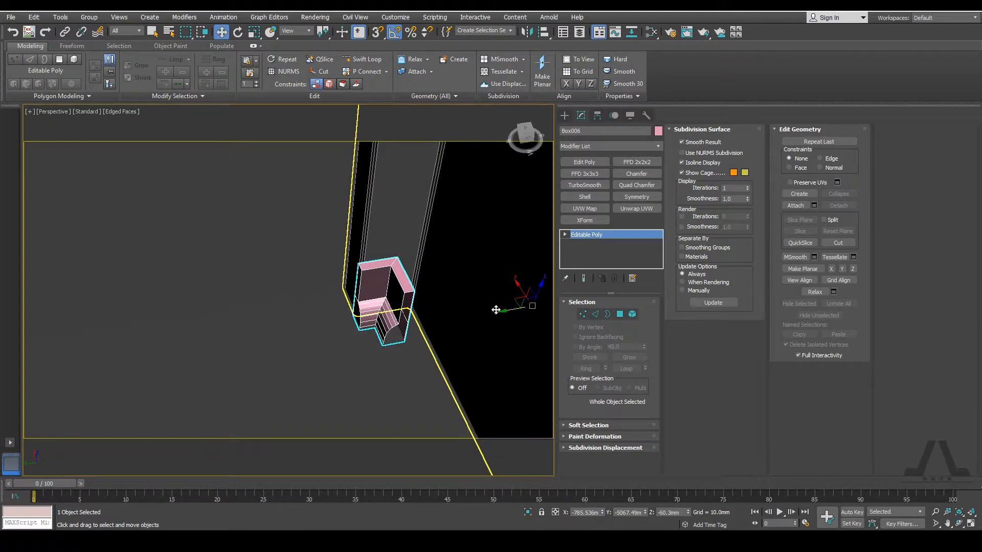
pyautogui.moveTo(506, 299); pyautogui.dragTo(383, 332)
pyautogui.rightClick(384, 331)
pyautogui.keyDown('alt'); pyautogui.moveTo(383, 331); pyautogui.dragTo(429, 337, button='middle'); pyautogui.keyUp('alt')
pyautogui.scroll(5, 302, 299)
pyautogui.moveTo(445, 296); pyautogui.dragTo(452, 270, button='middle')
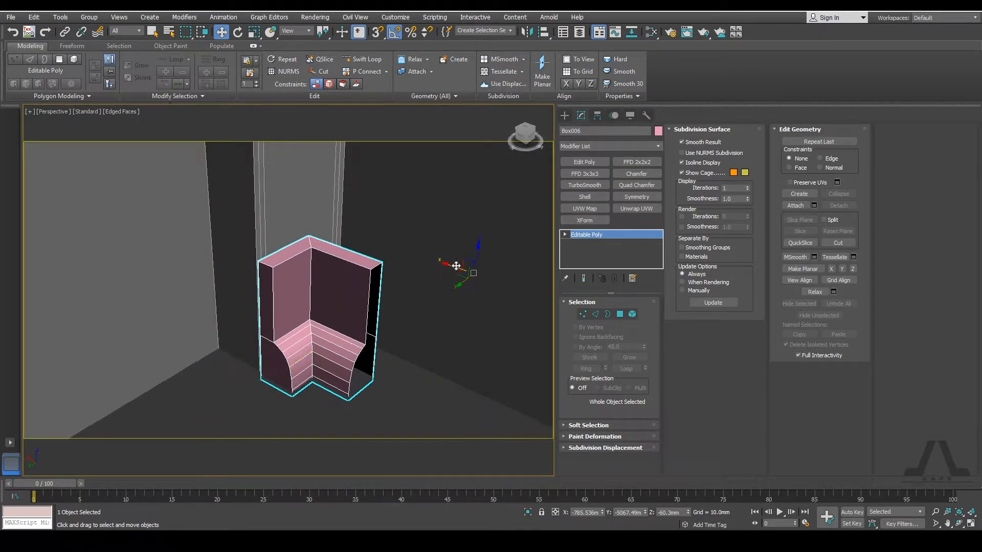
pyautogui.click(597, 115)
pyautogui.click(603, 163)
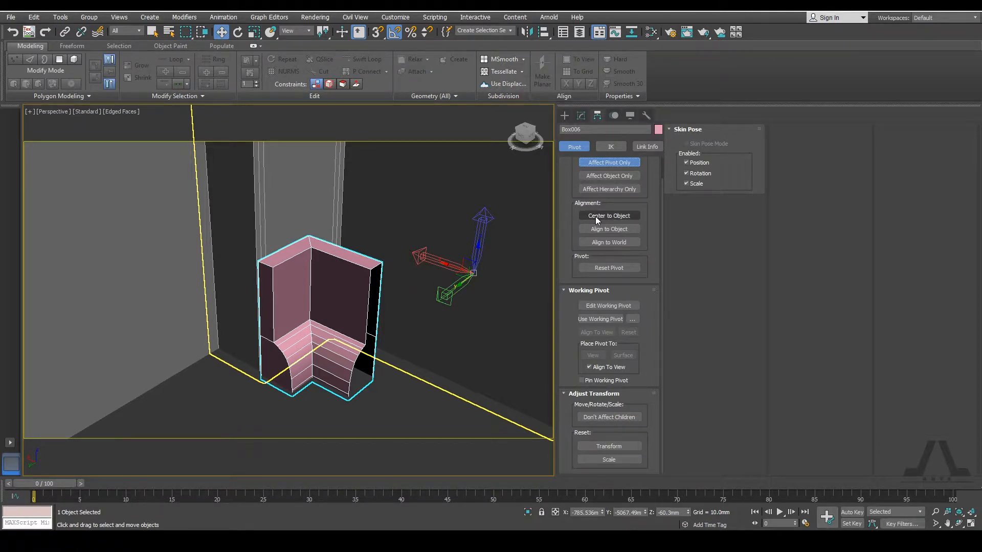
pyautogui.click(595, 216)
pyautogui.click(591, 162)
# Move the whole baseboard piece about -26 mm along Y so it sits against the wall corner
pyautogui.keyDown('alt'); pyautogui.moveTo(327, 312); pyautogui.dragTo(304, 296, button='middle'); pyautogui.keyUp('alt')
pyautogui.moveTo(276, 311); pyautogui.dragTo(321, 300)
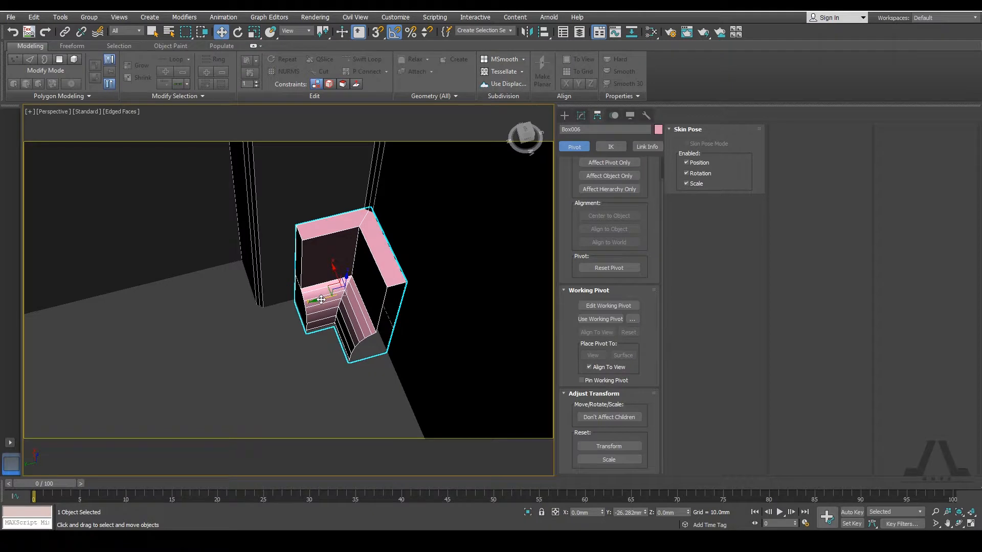
pyautogui.keyDown('alt'); pyautogui.moveTo(321, 300); pyautogui.dragTo(394, 250, button='middle'); pyautogui.keyUp('alt')
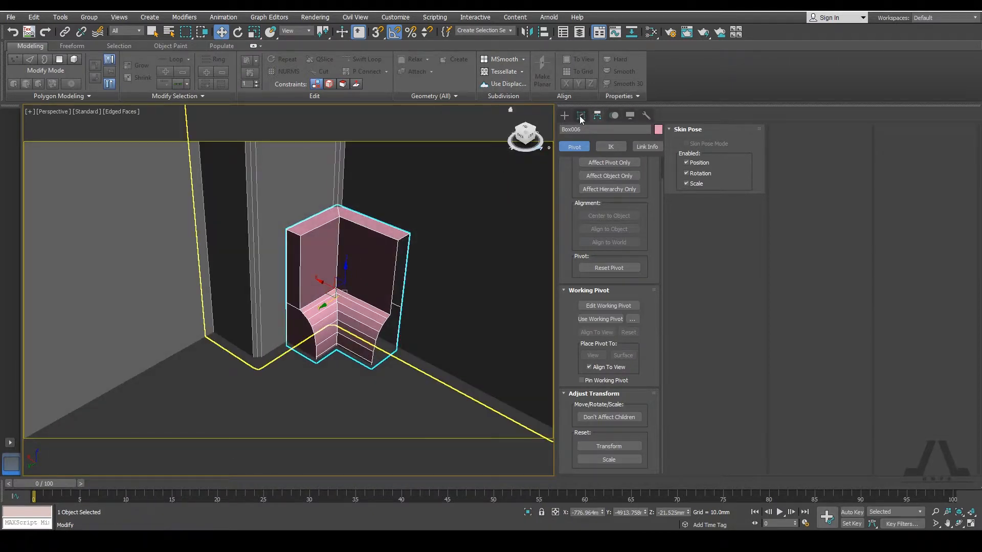
# Select the two end-cap polygons of the short baseboard leg and extend them along Y to the edge of the narrow wall face
pyautogui.click(580, 116)
pyautogui.keyDown('alt'); pyautogui.moveTo(477, 187); pyautogui.dragTo(496, 274, button='middle'); pyautogui.keyUp('alt')
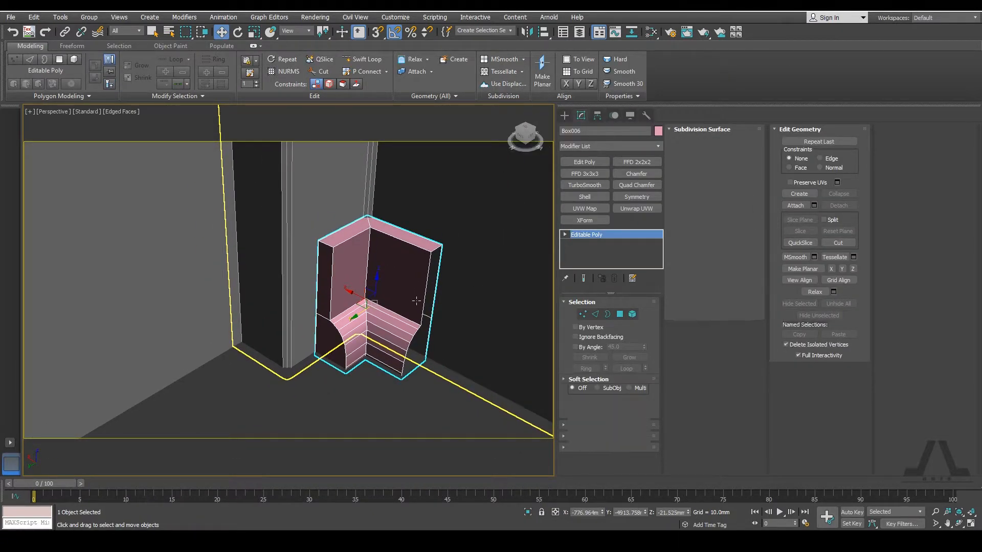
pyautogui.click(328, 346)
pyautogui.keyDown('ctrl'); pyautogui.click(319, 332); pyautogui.keyUp('ctrl')
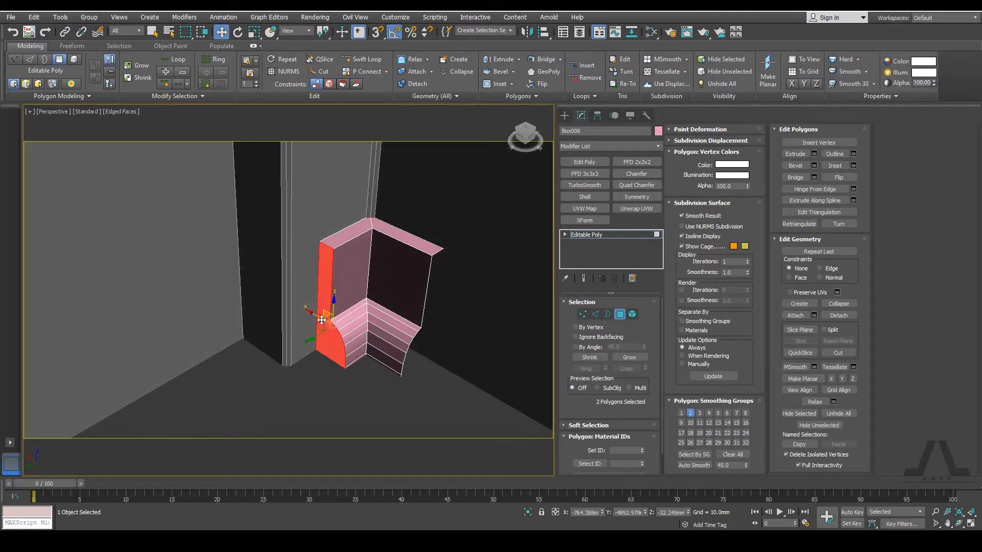
pyautogui.keyDown('alt'); pyautogui.moveTo(320, 332); pyautogui.dragTo(377, 288, button='middle'); pyautogui.keyUp('alt')
# Stretch the open end edges of the baseboard return about 667 mm in negative X, just past the next wall corner
pyautogui.press('2')
pyautogui.scroll(-6, 385, 273)
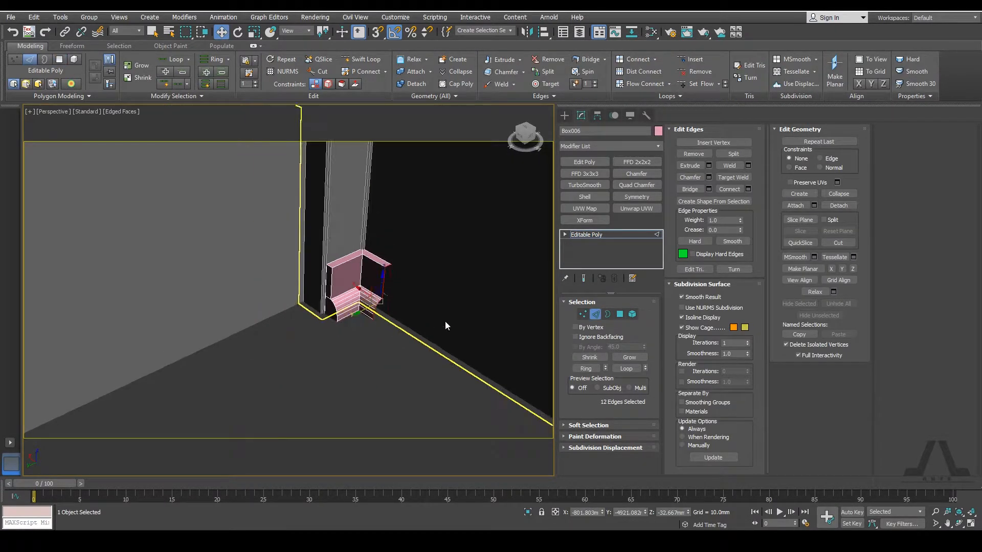
pyautogui.moveTo(445, 321); pyautogui.dragTo(272, 279, button='middle')
pyautogui.scroll(3, 227, 264)
pyautogui.moveTo(209, 243); pyautogui.dragTo(403, 384)
pyautogui.moveTo(403, 385); pyautogui.dragTo(252, 316, button='middle')
pyautogui.moveTo(254, 311); pyautogui.dragTo(374, 391)
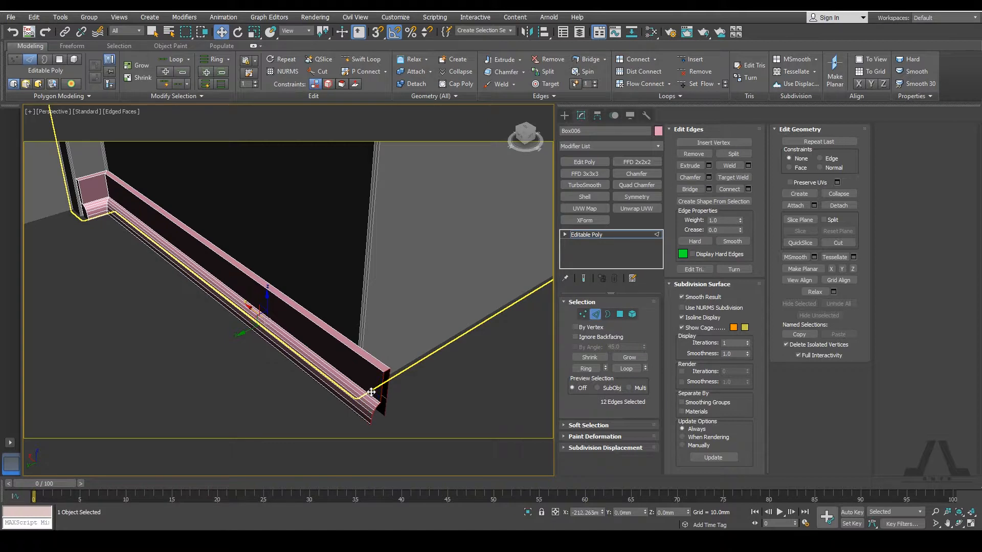
# Activate the diagonal slice plane and slide it about 670 mm in negative X to the next wall corner
pyautogui.scroll(-3, 528, 269)
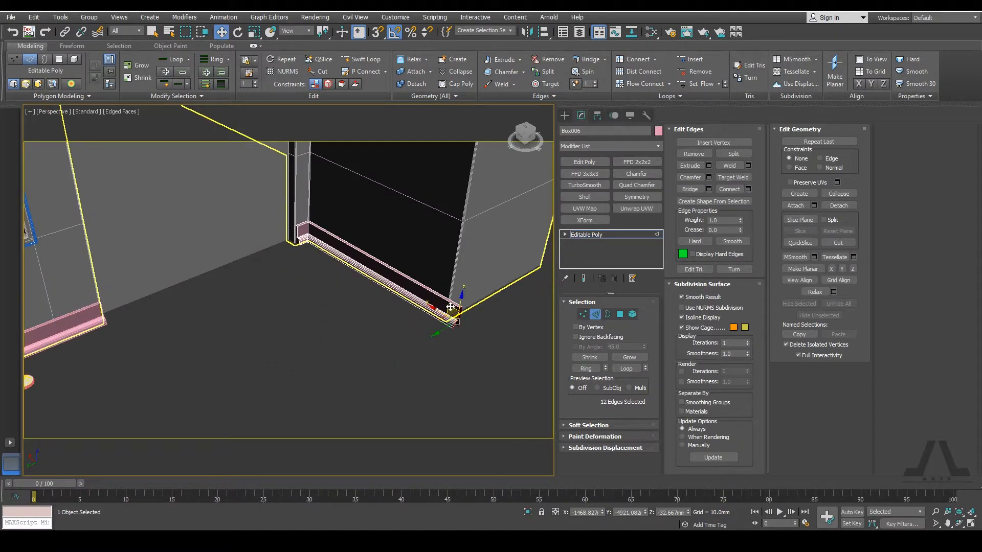
pyautogui.moveTo(445, 299); pyautogui.dragTo(373, 320, button='middle')
pyautogui.scroll(2, 409, 322)
pyautogui.moveTo(314, 301); pyautogui.dragTo(323, 294, button='middle')
pyautogui.scroll(4, 323, 299)
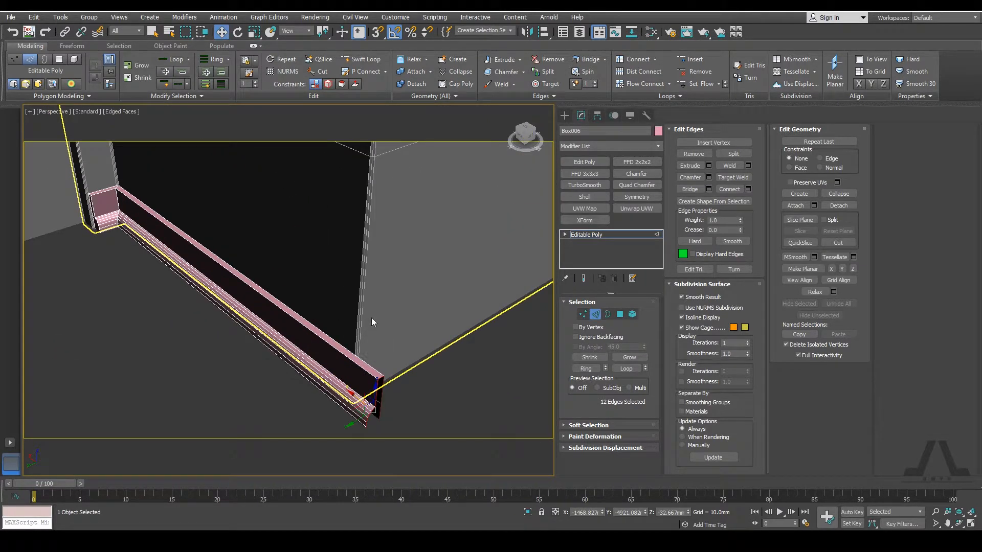
pyautogui.click(793, 221)
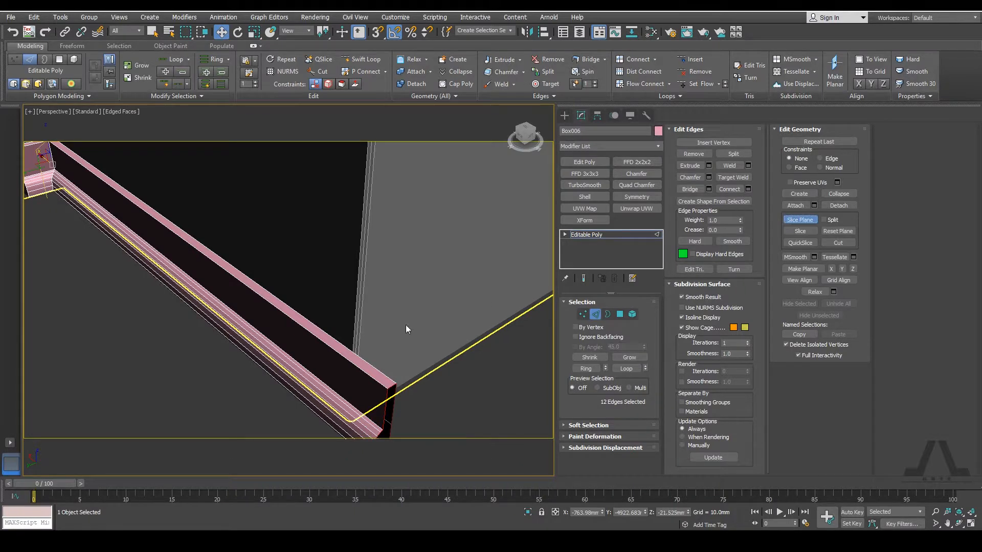
pyautogui.scroll(-4, 406, 324)
pyautogui.scroll(4, 145, 201)
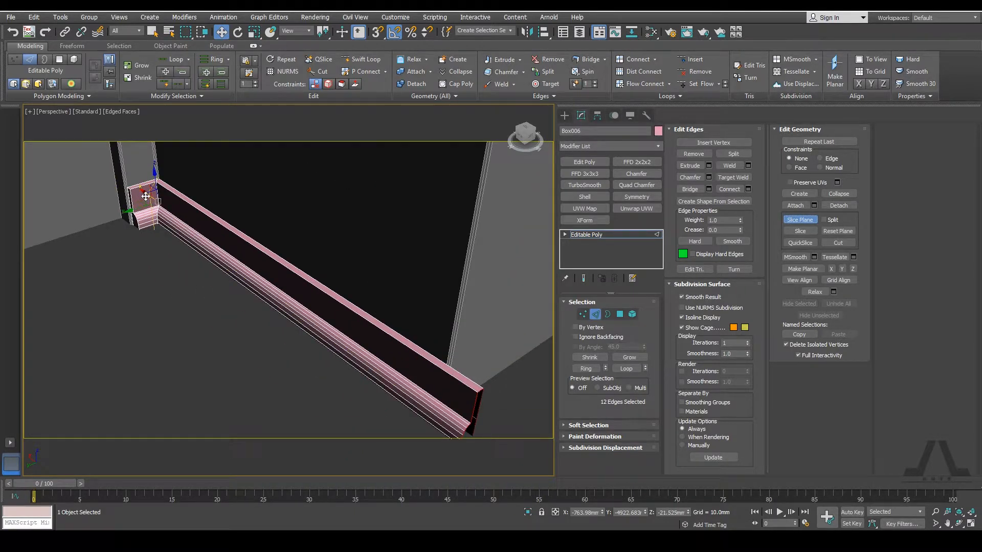
pyautogui.scroll(-3, 146, 196)
pyautogui.scroll(3, 213, 204)
pyautogui.moveTo(118, 153); pyautogui.dragTo(406, 336)
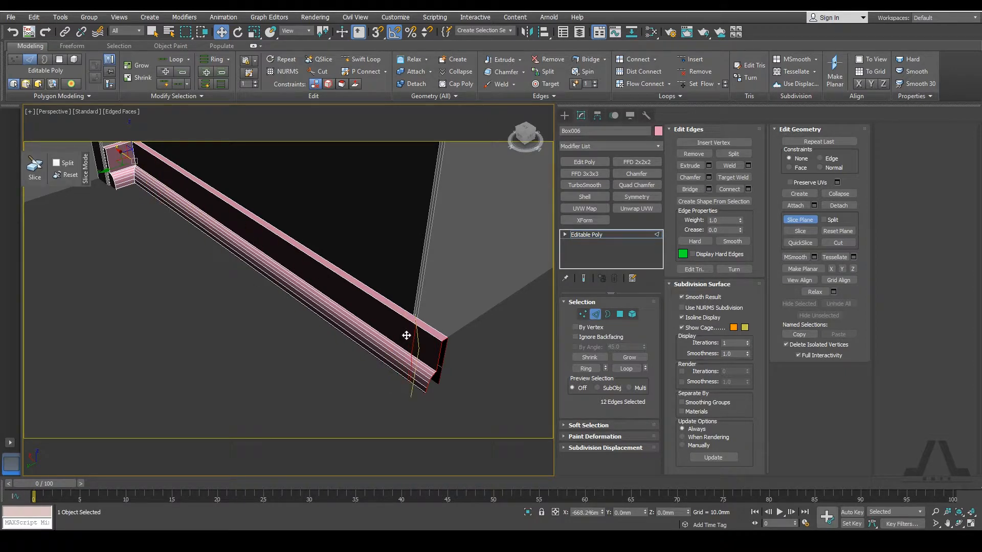
# Fine-tune the slice plane's X position at the wall corner and slice the baseboard diagonally
pyautogui.scroll(4, 394, 325)
pyautogui.scroll(-3, 361, 264)
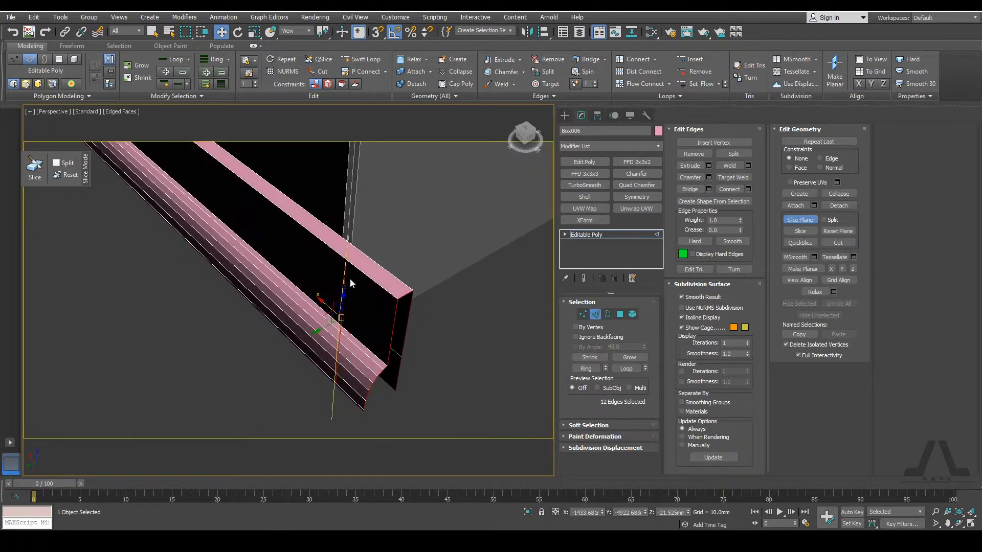
pyautogui.moveTo(330, 305); pyautogui.dragTo(324, 306)
pyautogui.scroll(-2, 324, 306)
pyautogui.moveTo(338, 304)
pyautogui.keyDown('alt'); pyautogui.mouseDown(button='middle')
pyautogui.moveTo(314, 299)
pyautogui.moveTo(334, 303)
pyautogui.mouseUp(button='middle'); pyautogui.keyUp('alt')
pyautogui.click(787, 231)
pyautogui.click(788, 223)
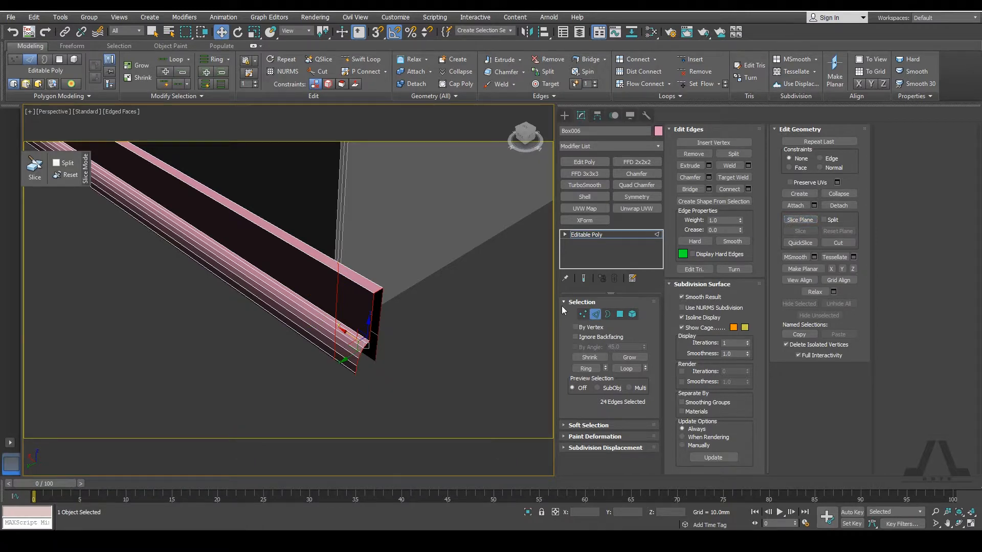
# Delete the baseboard polygons beyond the new diagonal cut at the outer wall corner
pyautogui.press('4')
pyautogui.keyDown('alt'); pyautogui.moveTo(390, 345); pyautogui.dragTo(394, 341, button='middle'); pyautogui.keyUp('alt')
pyautogui.moveTo(423, 385); pyautogui.dragTo(361, 259)
pyautogui.moveTo(362, 258)
pyautogui.keyDown('alt'); pyautogui.mouseDown(button='middle')
pyautogui.moveTo(298, 256)
pyautogui.moveTo(351, 264)
pyautogui.mouseUp(button='middle'); pyautogui.keyUp('alt')
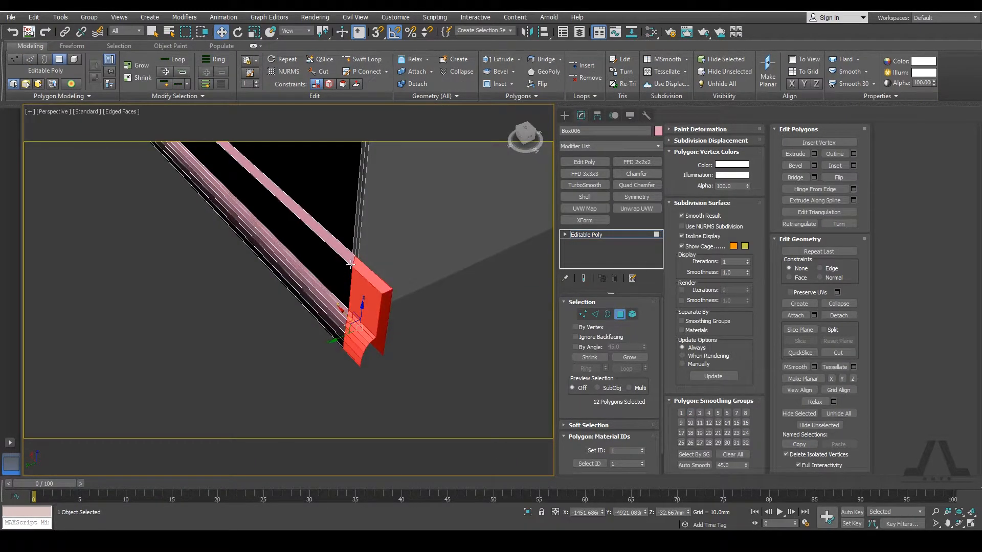
pyautogui.press('Delete')
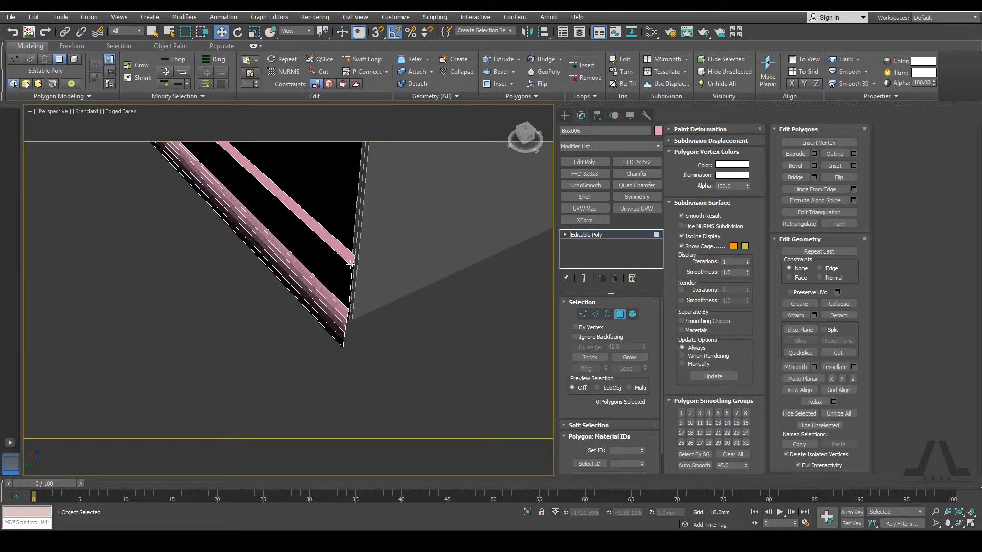
# Extrude the open edge loop at the new cut about 70 mm in negative Y to start the baseboard along the next wall
pyautogui.press('2')
pyautogui.keyDown('alt'); pyautogui.moveTo(352, 264); pyautogui.dragTo(324, 310, button='middle'); pyautogui.keyUp('alt')
pyautogui.keyDown('shift'); pyautogui.moveTo(289, 328); pyautogui.dragTo(358, 287); pyautogui.keyUp('shift')
pyautogui.keyDown('alt'); pyautogui.moveTo(358, 286); pyautogui.dragTo(295, 255, button='middle'); pyautogui.keyUp('alt')
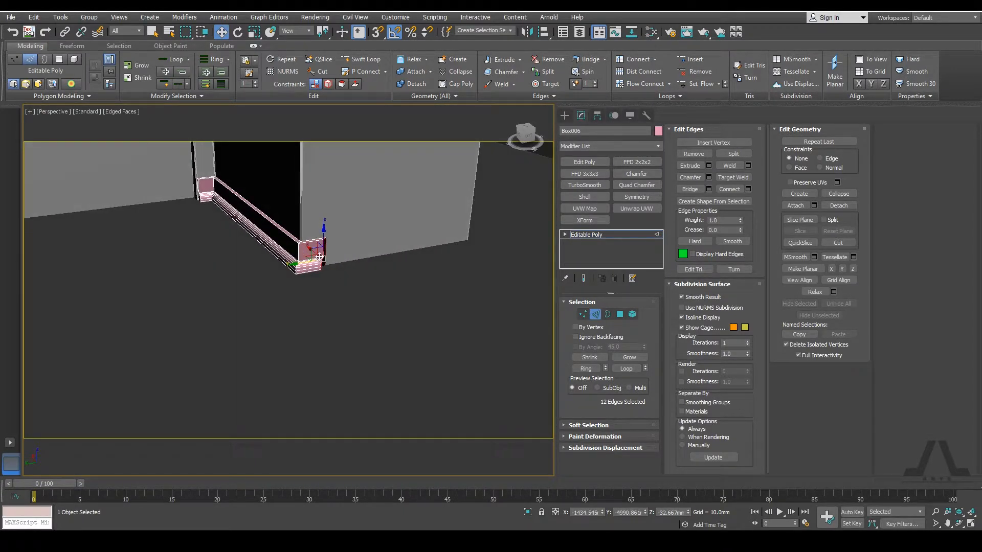
pyautogui.keyDown('alt'); pyautogui.moveTo(333, 259); pyautogui.dragTo(366, 308, button='middle'); pyautogui.keyUp('alt')
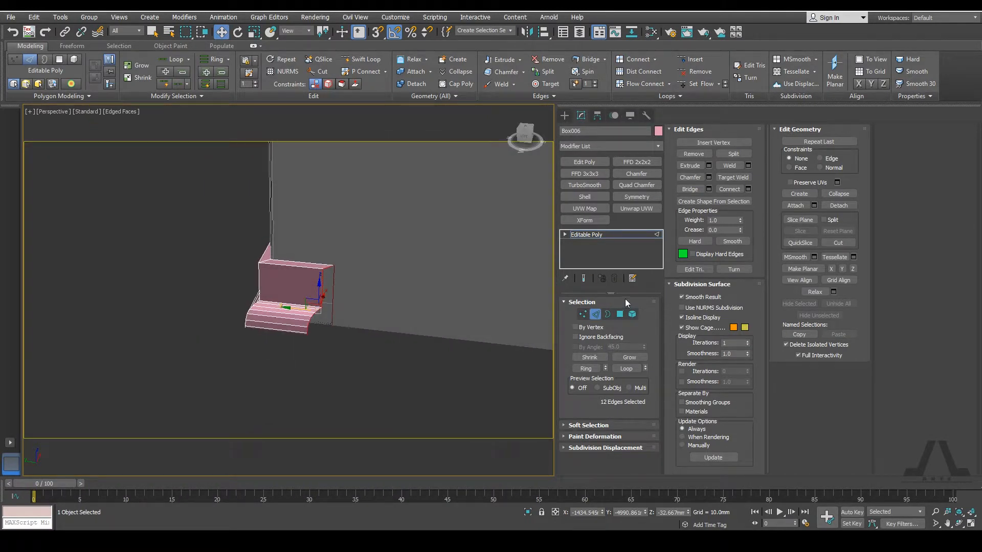
# Flatten the slanted end edges of this new baseboard leg by making them planar in Y
pyautogui.click(842, 269)
pyautogui.keyDown('alt'); pyautogui.moveTo(393, 278); pyautogui.dragTo(373, 293, button='middle'); pyautogui.keyUp('alt')
pyautogui.hotkey('ctrl', 'z')
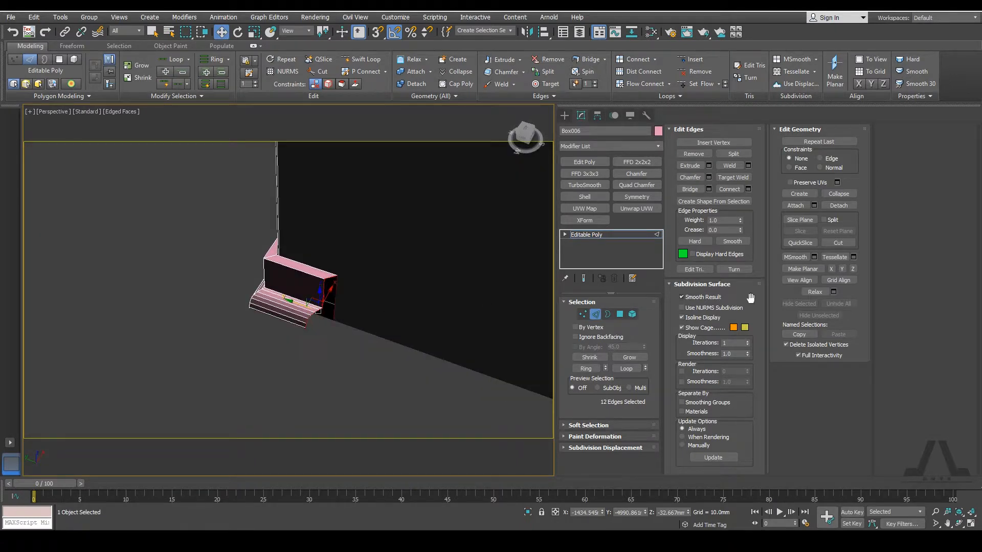
pyautogui.click(852, 269)
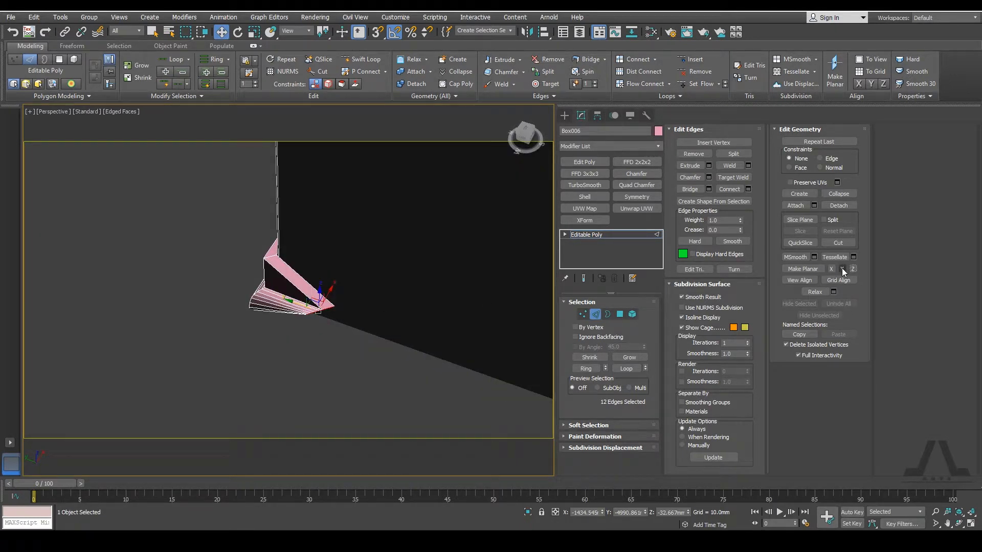
pyautogui.click(841, 269)
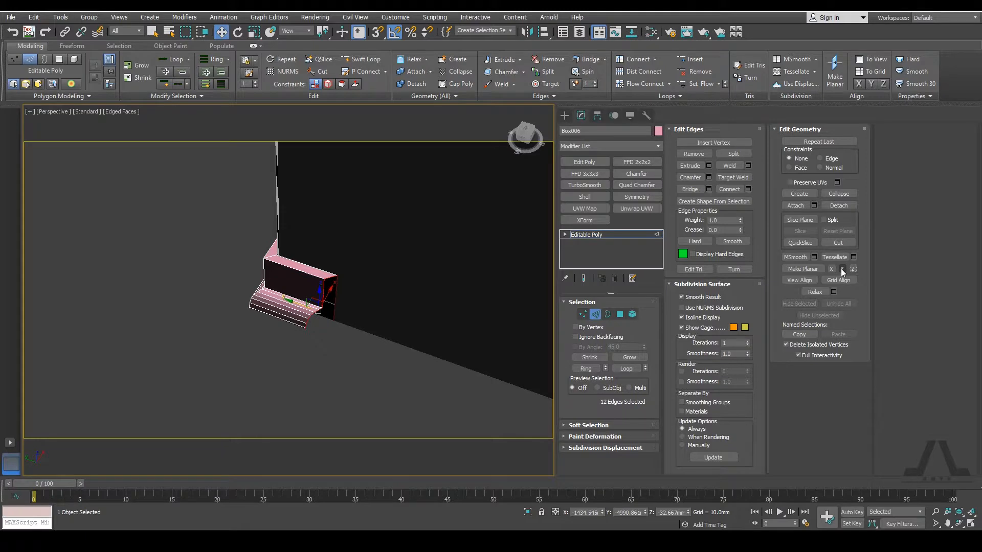
# Stretch the flattened end edges about 447 mm in negative Y, close to the far end of the wall
pyautogui.keyDown('alt'); pyautogui.moveTo(306, 287); pyautogui.dragTo(257, 315, button='middle'); pyautogui.keyUp('alt')
pyautogui.keyDown('shift'); pyautogui.moveTo(257, 315); pyautogui.dragTo(419, 284); pyautogui.keyUp('shift')
pyautogui.moveTo(419, 284)
pyautogui.keyDown('alt'); pyautogui.mouseDown(button='middle')
pyautogui.moveTo(396, 285)
pyautogui.moveTo(449, 241)
pyautogui.moveTo(322, 306)
pyautogui.moveTo(343, 314)
pyautogui.moveTo(299, 315)
pyautogui.mouseUp(button='middle'); pyautogui.keyUp('alt')
pyautogui.scroll(3, 329, 309)
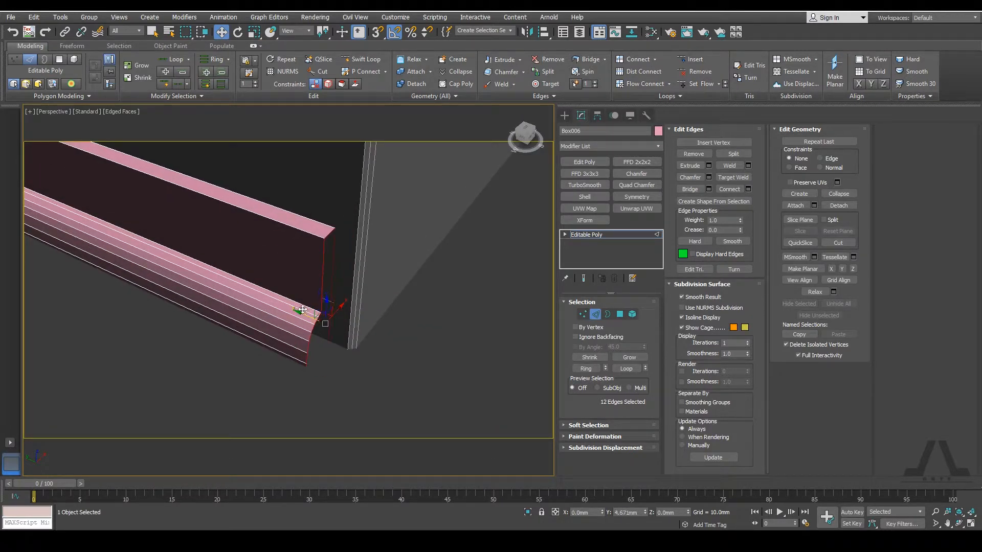
# Turn on 3D snapping and snap the baseboard's open end edges along Y to the far wall corner
pyautogui.press('s')
pyautogui.rightClick(377, 32)
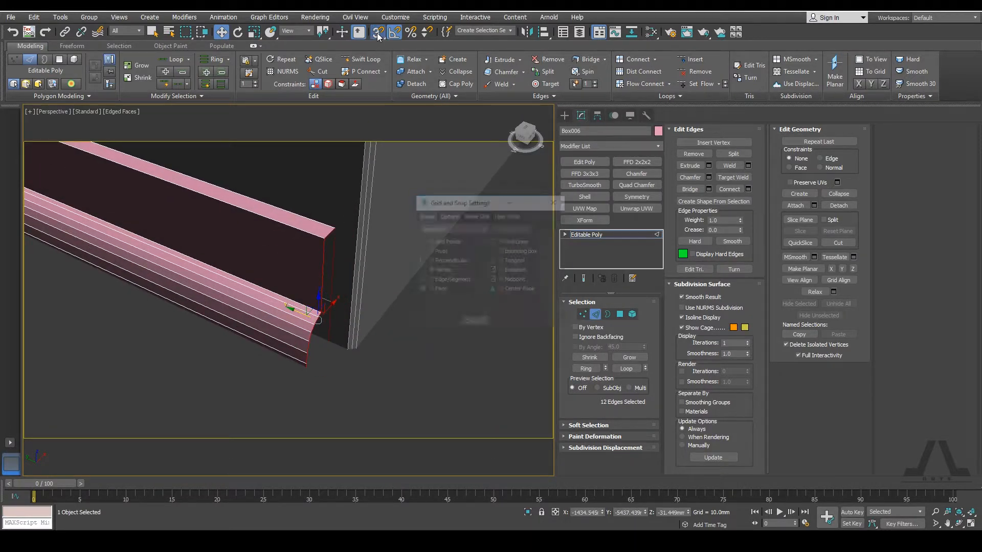
pyautogui.click(448, 215)
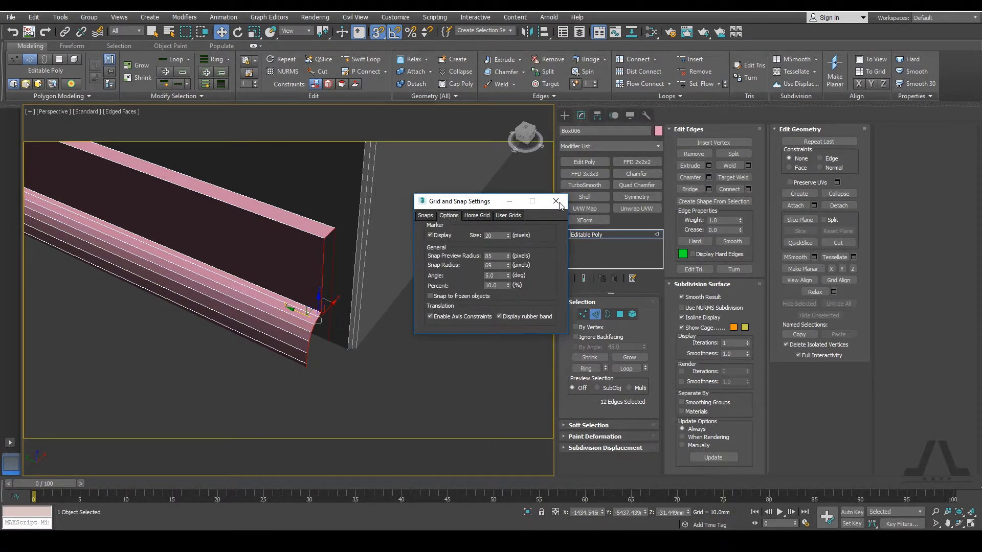
pyautogui.click(555, 201)
pyautogui.moveTo(307, 314); pyautogui.dragTo(351, 309)
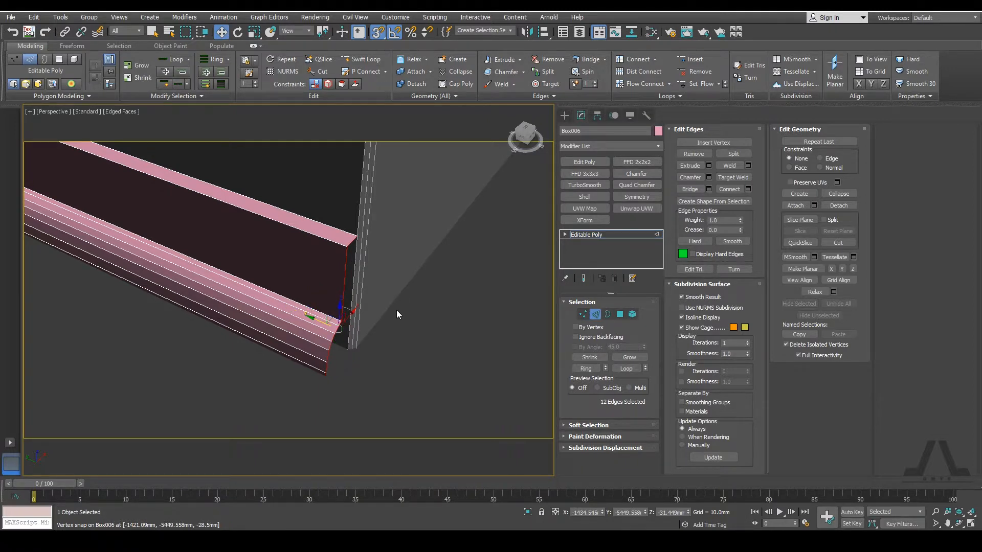
# Cap the open border at the far end of the baseboard and leave border editing
pyautogui.click(607, 313)
pyautogui.keyDown('alt'); pyautogui.moveTo(335, 275); pyautogui.dragTo(308, 249, button='middle'); pyautogui.keyUp('alt')
pyautogui.click(730, 154)
pyautogui.keyDown('alt'); pyautogui.moveTo(394, 188); pyautogui.dragTo(368, 279, button='middle'); pyautogui.keyUp('alt')
pyautogui.click(607, 314)
# Select all polygons of the finished baseboard and apply Auto Smooth to them
pyautogui.keyDown('alt'); pyautogui.moveTo(220, 220); pyautogui.dragTo(295, 232, button='middle'); pyautogui.keyUp('alt')
pyautogui.scroll(3, 236, 237)
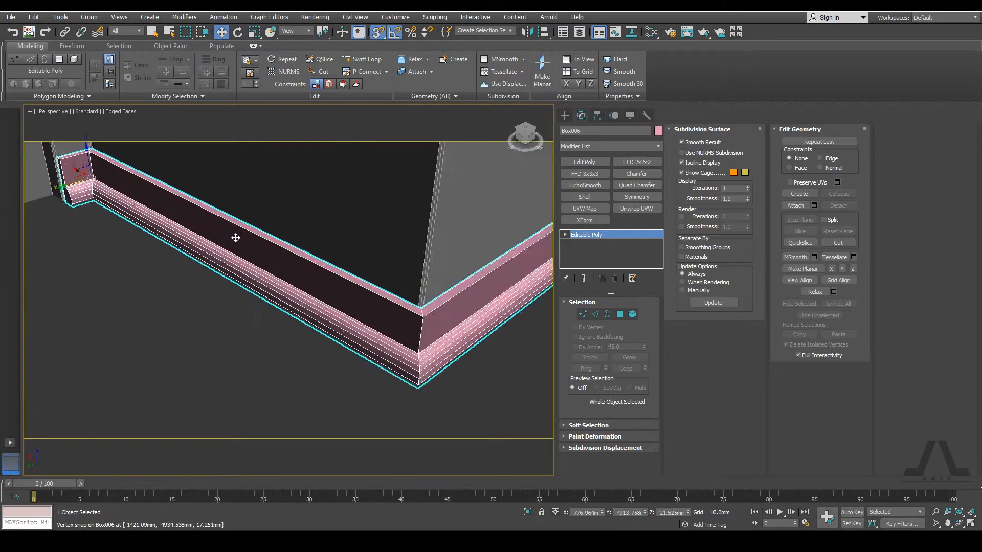
pyautogui.moveTo(207, 248); pyautogui.dragTo(241, 280, button='middle')
pyautogui.scroll(-1, 242, 280)
pyautogui.keyDown('alt'); pyautogui.moveTo(188, 243); pyautogui.dragTo(168, 227, button='middle'); pyautogui.keyUp('alt')
pyautogui.moveTo(529, 296); pyautogui.dragTo(288, 315, button='middle')
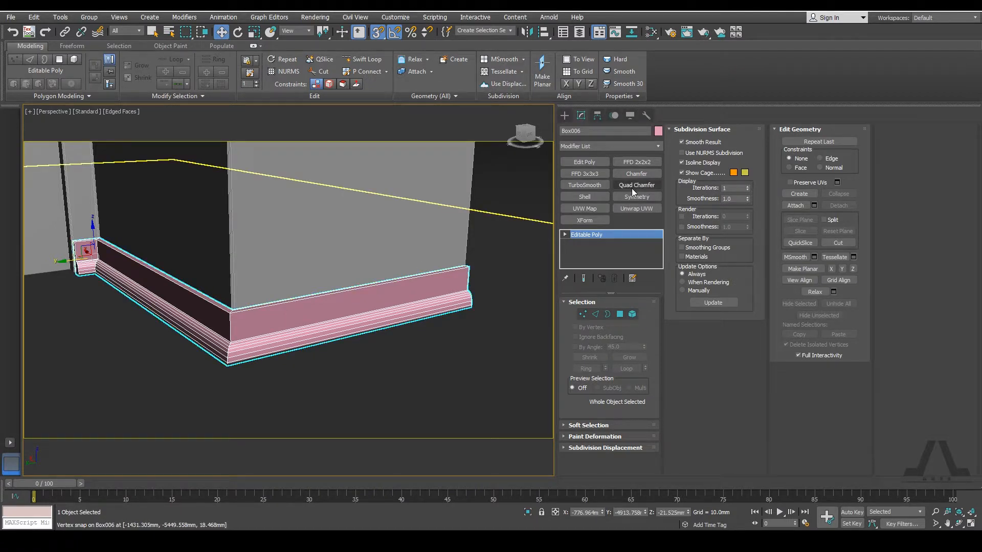
pyautogui.scroll(2, 417, 225)
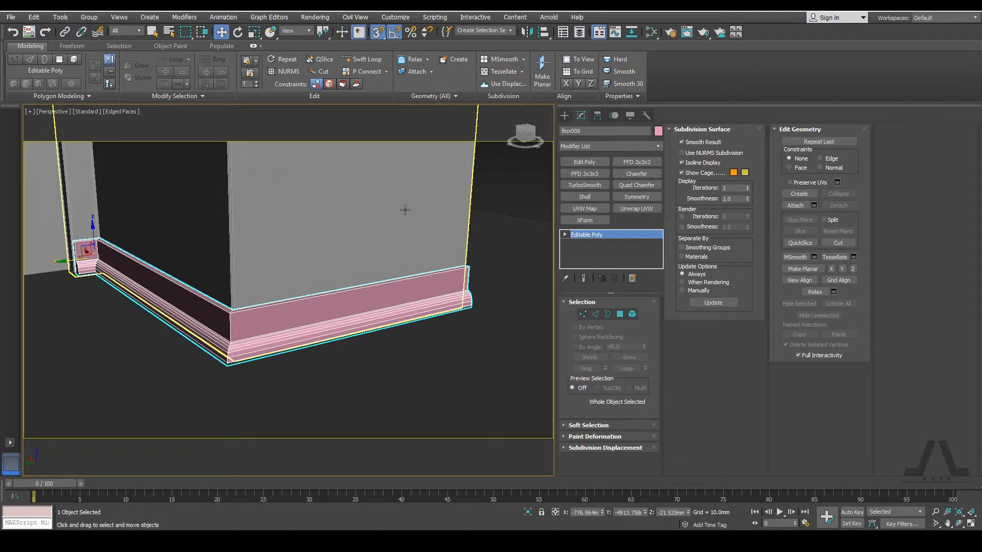
pyautogui.click(620, 314)
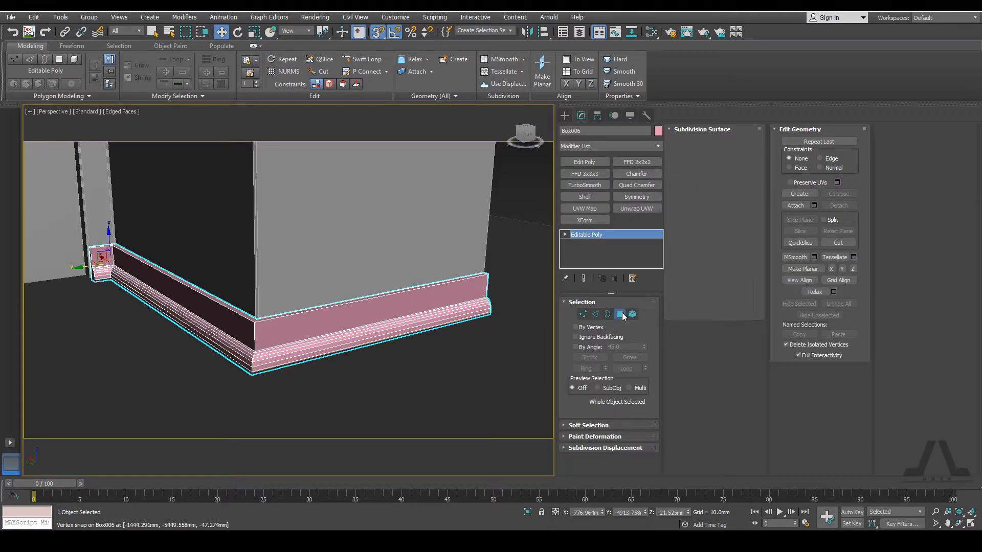
pyautogui.hotkey('ctrl', 'a')
pyautogui.moveTo(336, 307); pyautogui.dragTo(344, 300, button='middle')
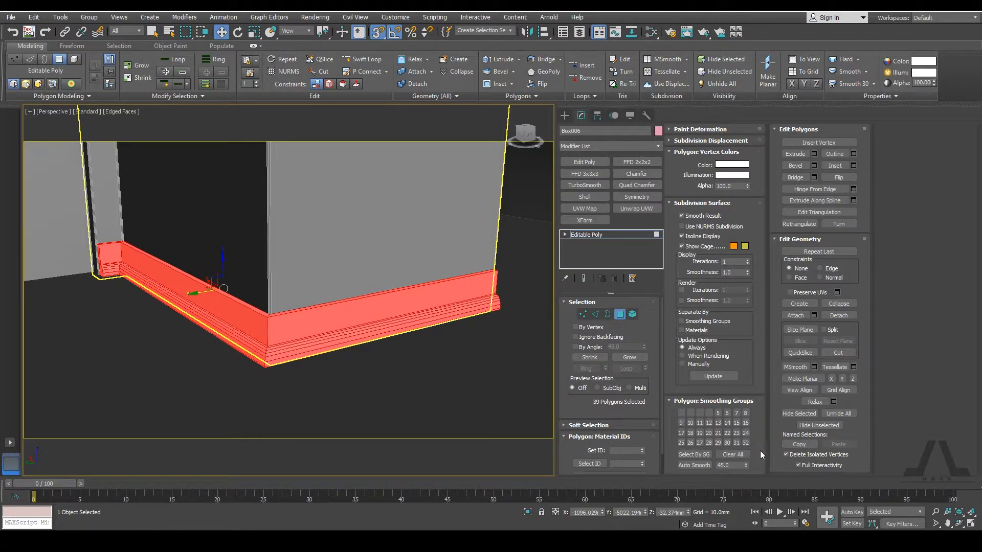
pyautogui.click(694, 465)
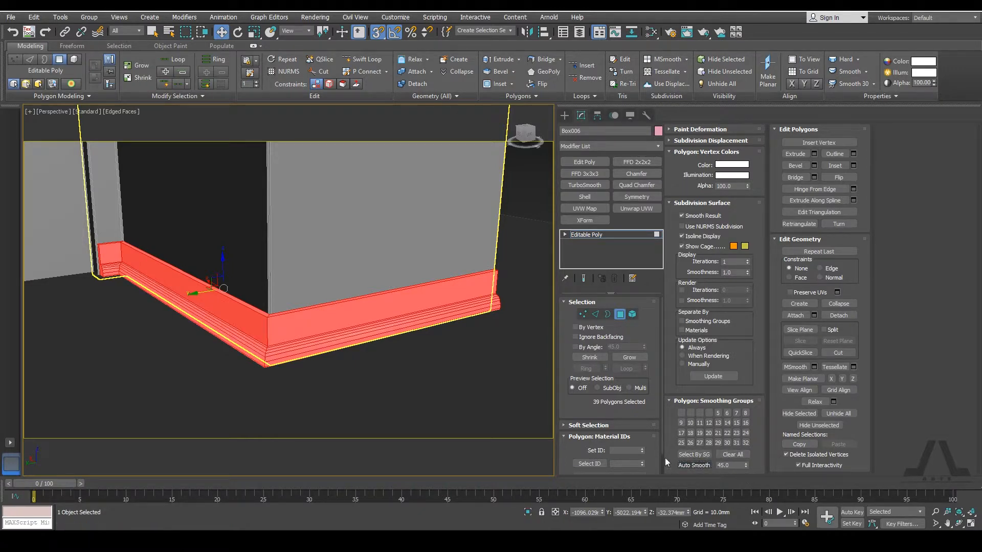
# Deselect the polygons, switch off the edged-faces display and inspect the smoothed shading around the baseboard corner
pyautogui.click(372, 376)
pyautogui.press('F4')
pyautogui.keyDown('alt'); pyautogui.moveTo(367, 325); pyautogui.dragTo(341, 332, button='middle'); pyautogui.keyUp('alt')
pyautogui.scroll(4, 340, 346)
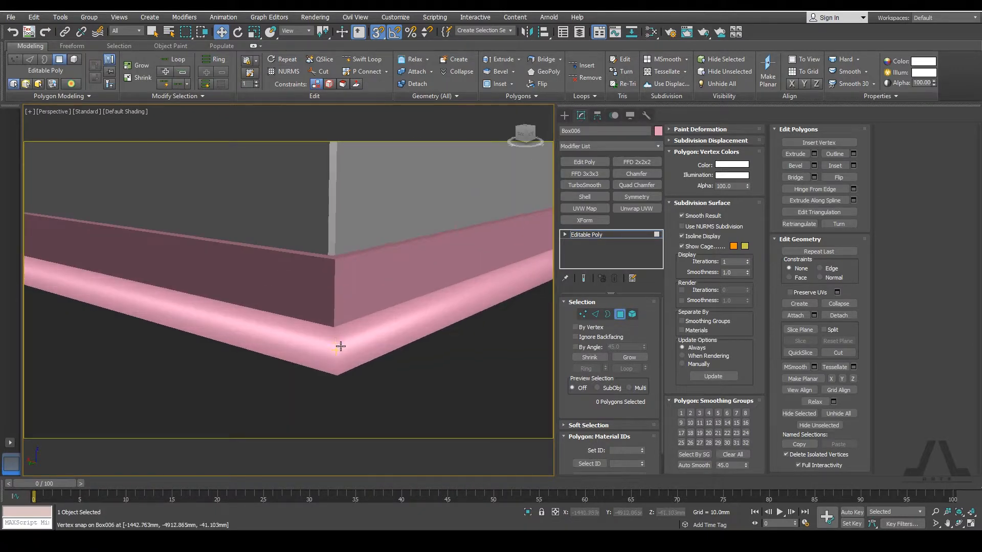
pyautogui.keyDown('alt'); pyautogui.moveTo(340, 340); pyautogui.dragTo(364, 348, button='middle'); pyautogui.keyUp('alt')
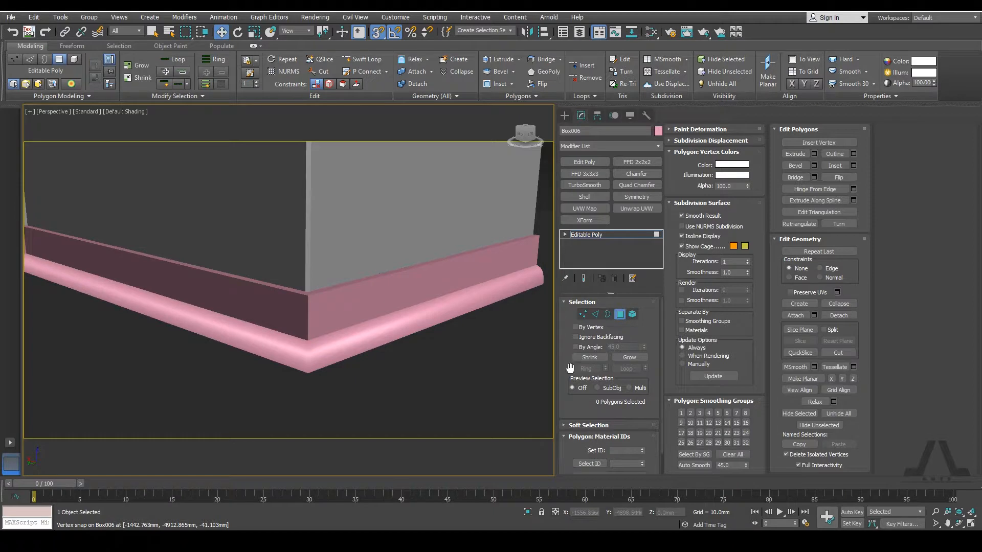
# Select all baseboard polygons, lower the Auto Smooth threshold to 29.835, check the corner shading deselected and leave polygon editing
pyautogui.hotkey('ctrl', 'a')
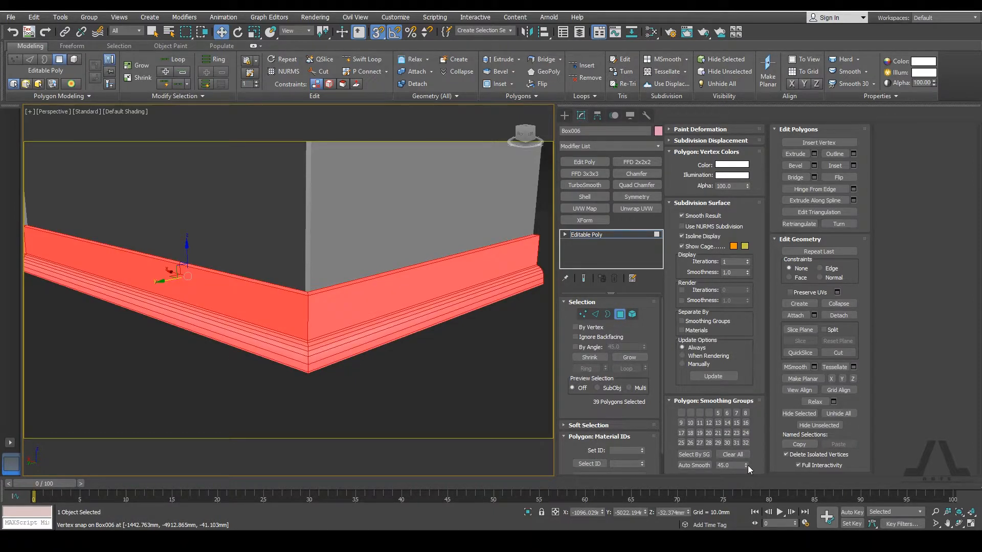
pyautogui.moveTo(747, 465); pyautogui.dragTo(746, 472)
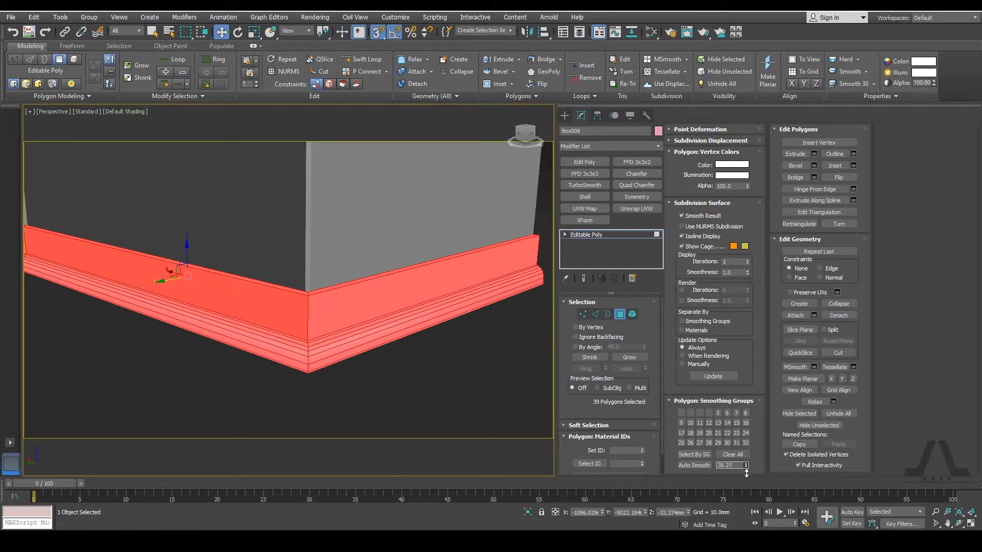
pyautogui.click(429, 392)
pyautogui.hotkey('ctrl', 'a')
pyautogui.click(432, 397)
pyautogui.moveTo(329, 346)
pyautogui.keyDown('alt'); pyautogui.mouseDown(button='middle')
pyautogui.moveTo(184, 278)
pyautogui.moveTo(194, 276)
pyautogui.moveTo(177, 303)
pyautogui.moveTo(259, 292)
pyautogui.moveTo(414, 334)
pyautogui.moveTo(359, 313)
pyautogui.moveTo(554, 313)
pyautogui.mouseUp(button='middle'); pyautogui.keyUp('alt')
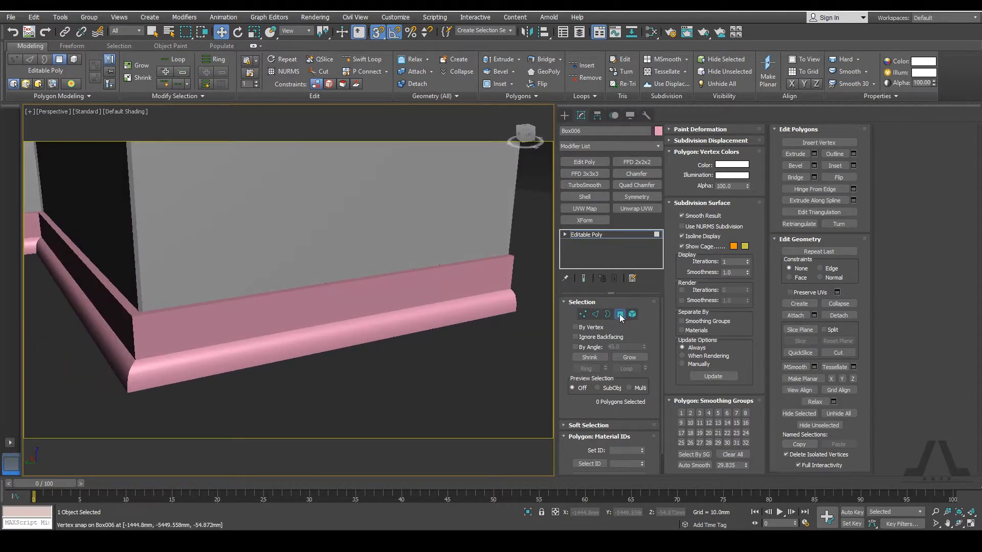
pyautogui.click(620, 314)
pyautogui.moveTo(466, 283); pyautogui.dragTo(509, 275, button='middle')
pyautogui.click(633, 186)
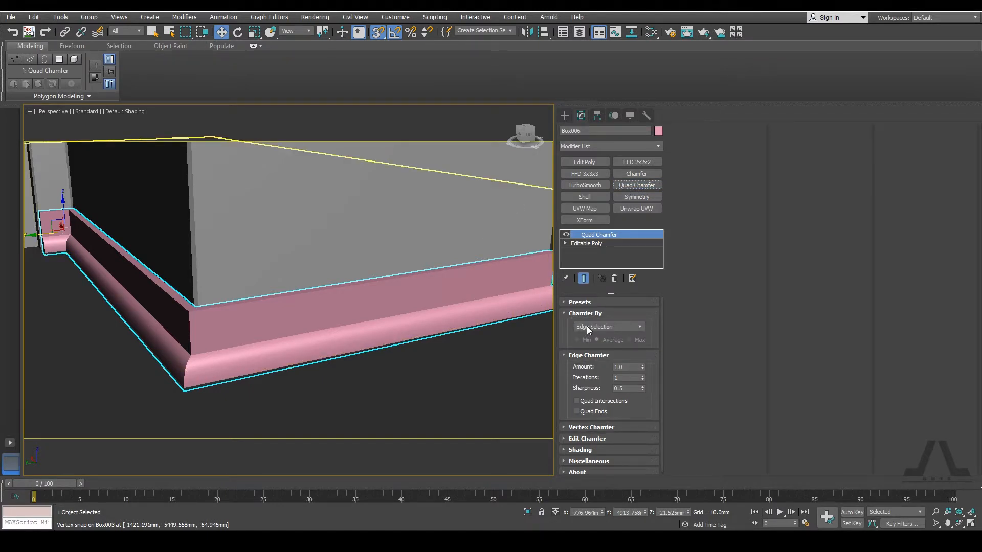
pyautogui.click(613, 278)
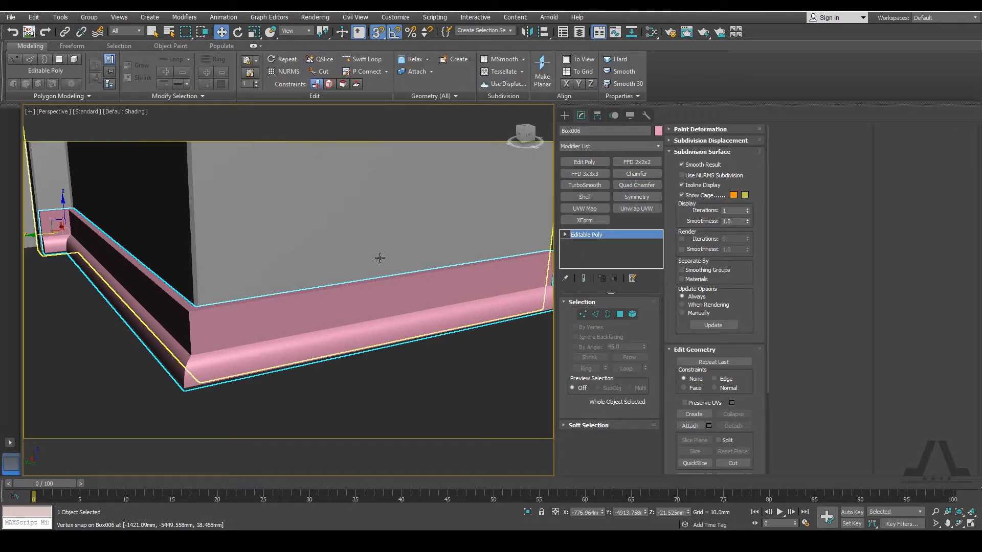
# Add a Chamfer modifier to the baseboard and make it chamfer from smoothing on Unsmoothed Edges
pyautogui.scroll(4, 395, 257)
pyautogui.scroll(2, 366, 292)
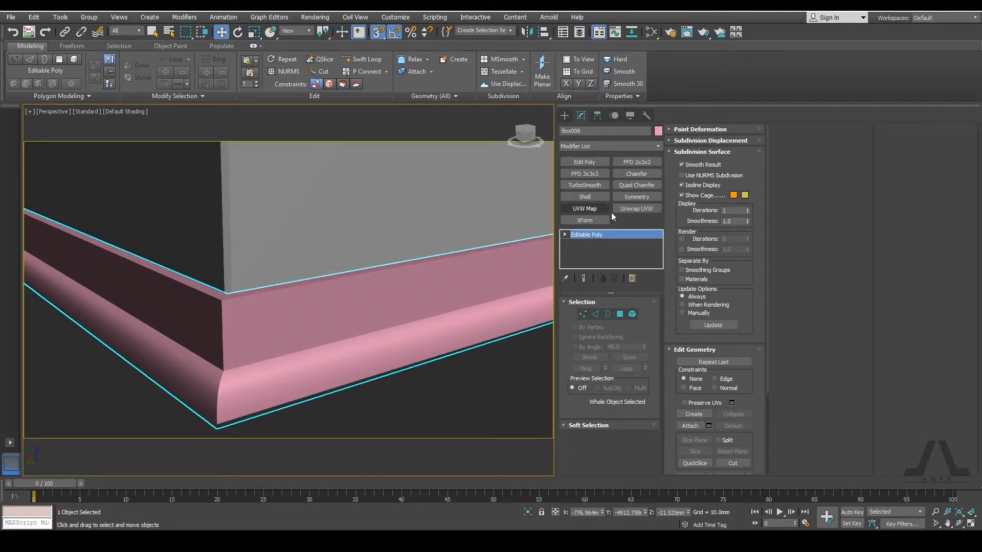
pyautogui.click(636, 174)
pyautogui.moveTo(348, 289); pyautogui.dragTo(377, 275, button='middle')
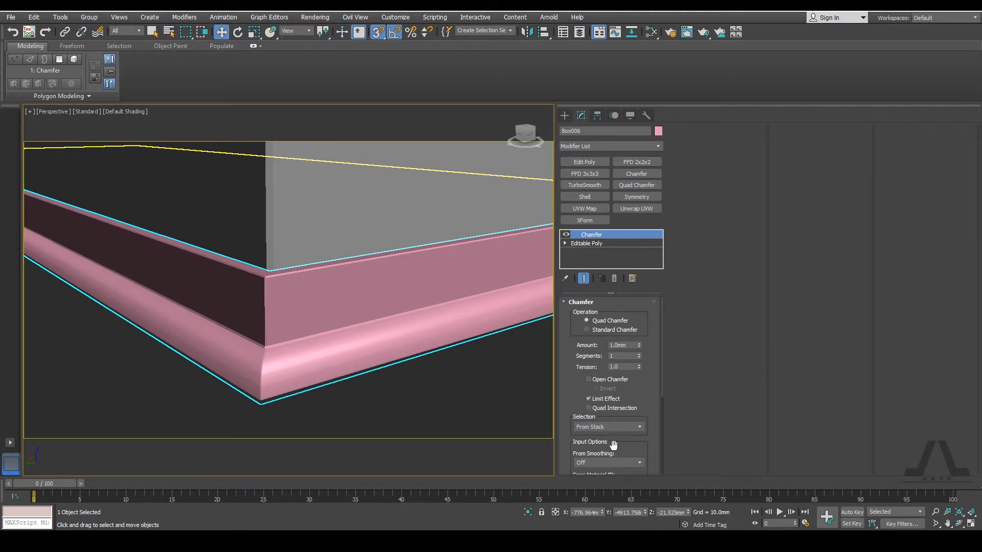
pyautogui.scroll(-1, 604, 435)
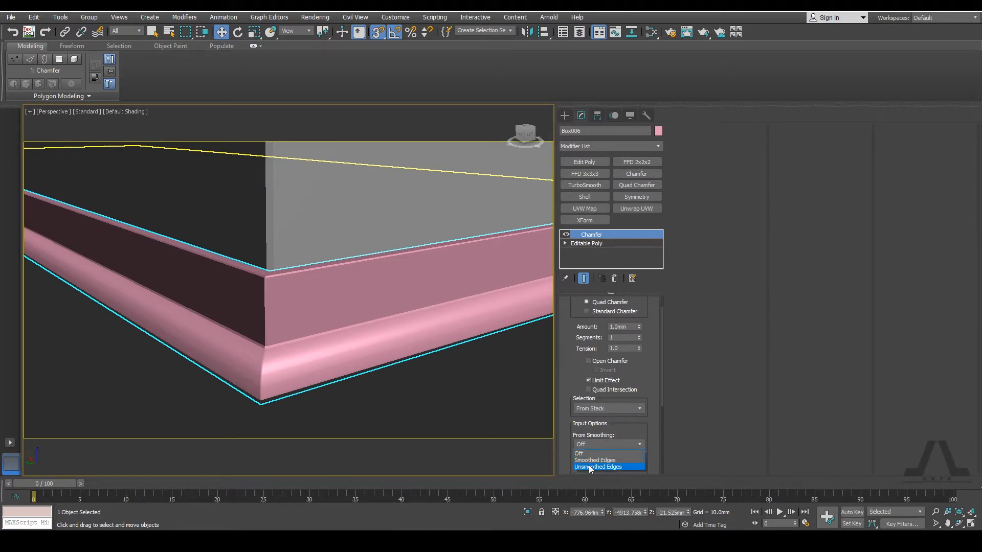
pyautogui.click(589, 466)
# Set the baseboard's chamfer amount to 0.99 mm, showing edged faces while adjusting and hiding them again
pyautogui.press('F4')
pyautogui.keyDown('alt'); pyautogui.moveTo(349, 388); pyautogui.dragTo(511, 365, button='middle'); pyautogui.keyUp('alt')
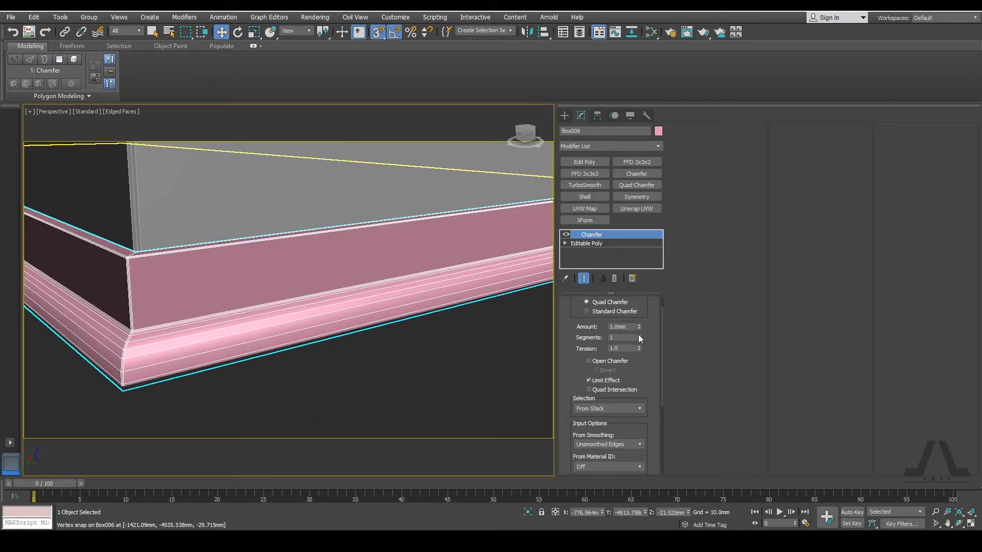
pyautogui.moveTo(639, 322)
pyautogui.mouseDown()
pyautogui.moveTo(641, 306)
pyautogui.moveTo(650, 330)
pyautogui.mouseUp()
pyautogui.press('F4')
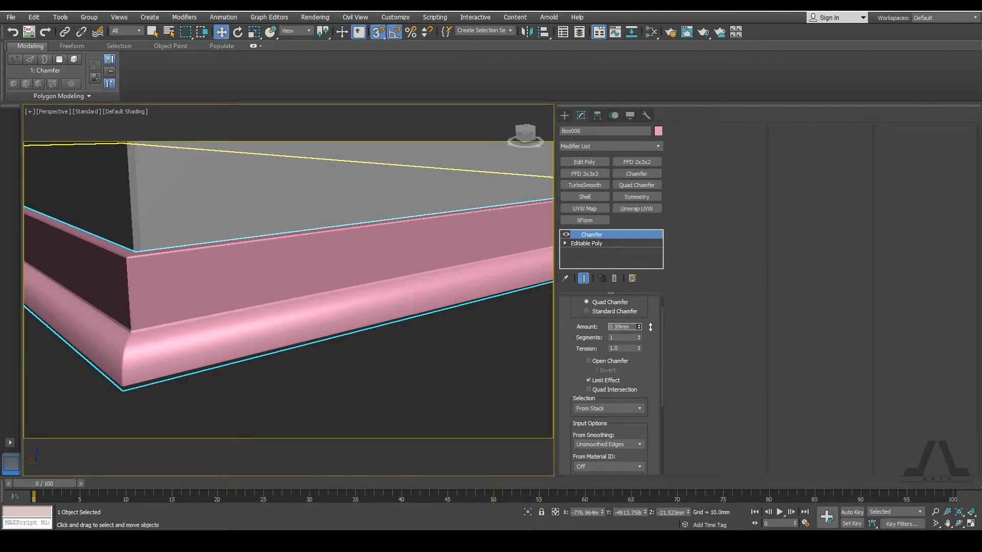
# Deselect the baseboard to examine its chamfered edges along the wall and around the corners, and select it again
pyautogui.press('z')
pyautogui.keyDown('alt'); pyautogui.moveTo(296, 311); pyautogui.dragTo(375, 324, button='middle'); pyautogui.keyUp('alt')
pyautogui.scroll(-1, 375, 325)
pyautogui.click(299, 352)
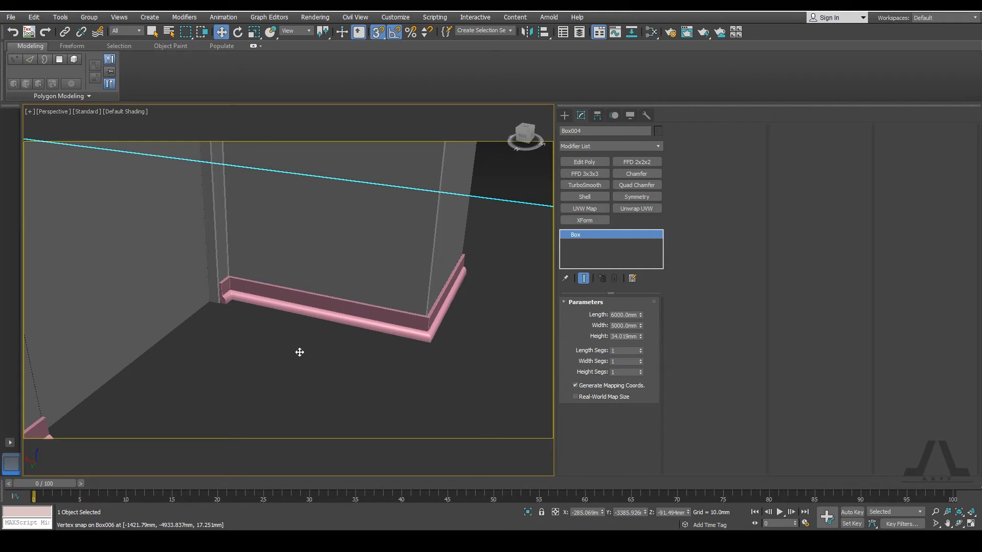
pyautogui.moveTo(309, 323); pyautogui.dragTo(207, 303, button='middle')
pyautogui.scroll(2, 348, 341)
pyautogui.click(226, 308)
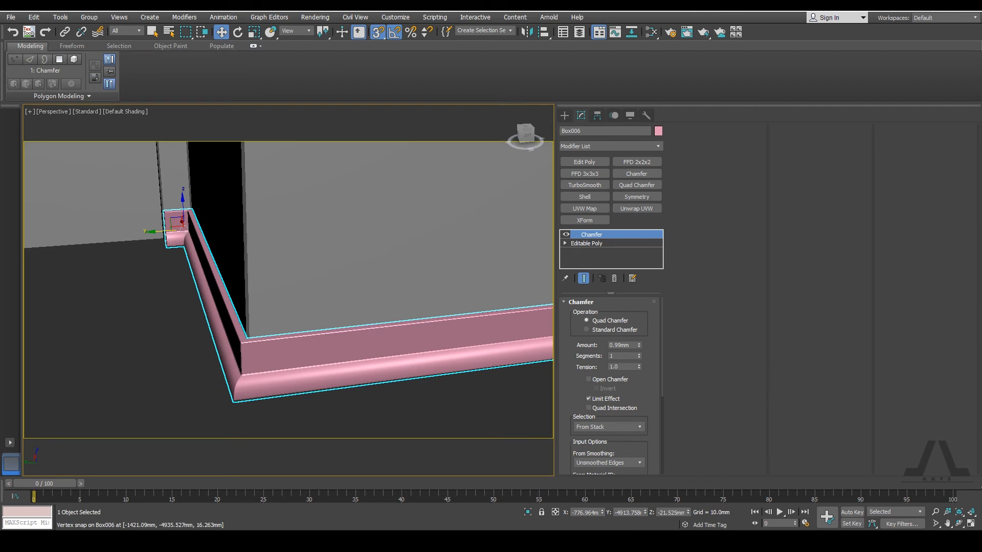